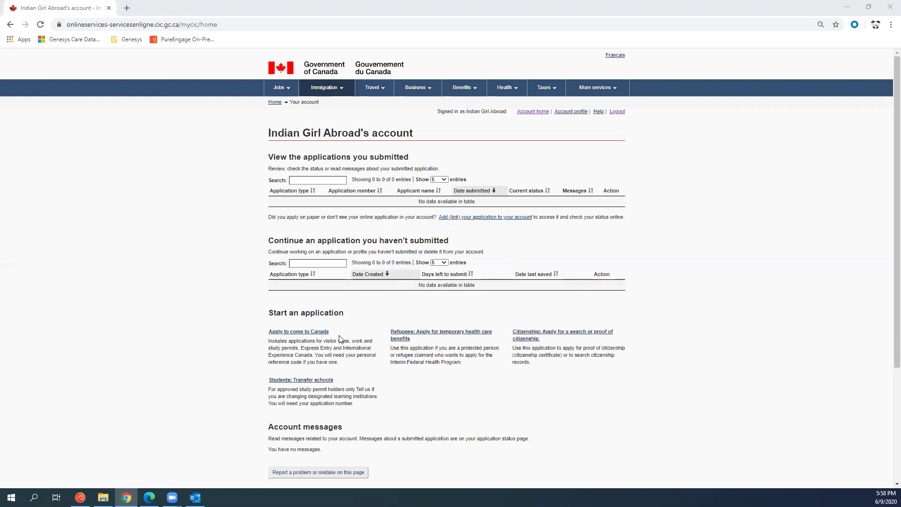
Step: Start a visitor visa, study and/or work permit application, choosing Visit as the activity and Temporarily - less than 6 months as the stay
{"action": "left_click", "coordinate": [316, 334]}
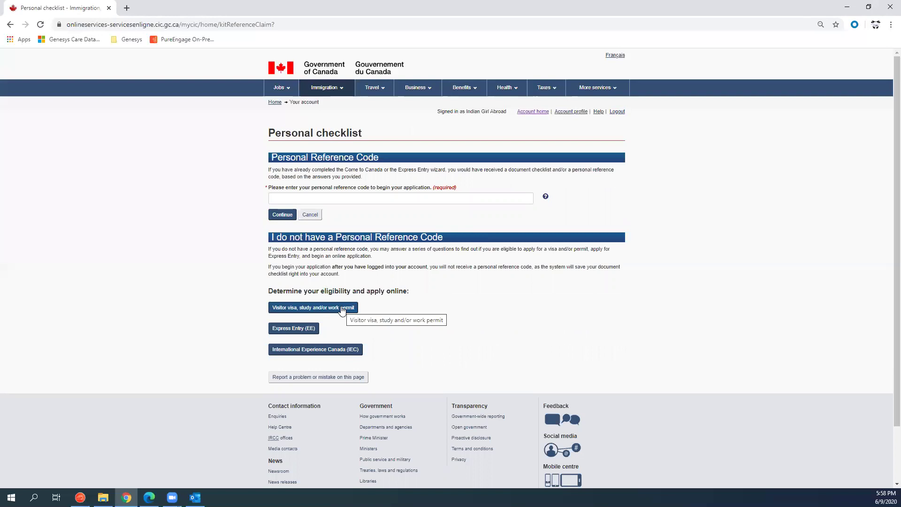
{"action": "left_click", "coordinate": [308, 310]}
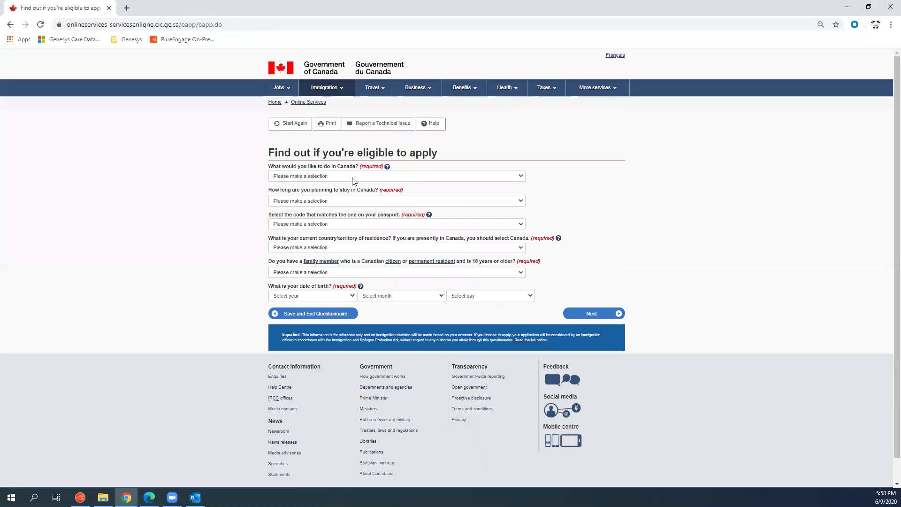
{"action": "left_click", "coordinate": [317, 178]}
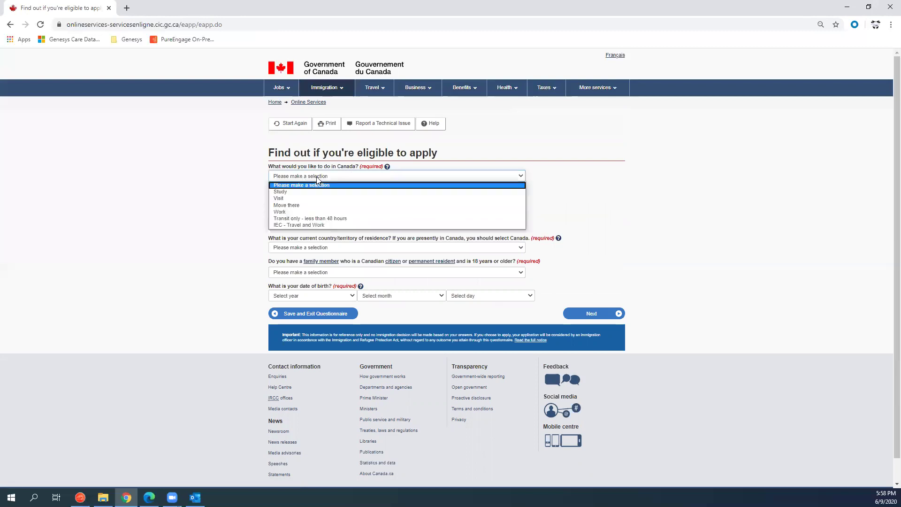
{"action": "left_click", "coordinate": [303, 199]}
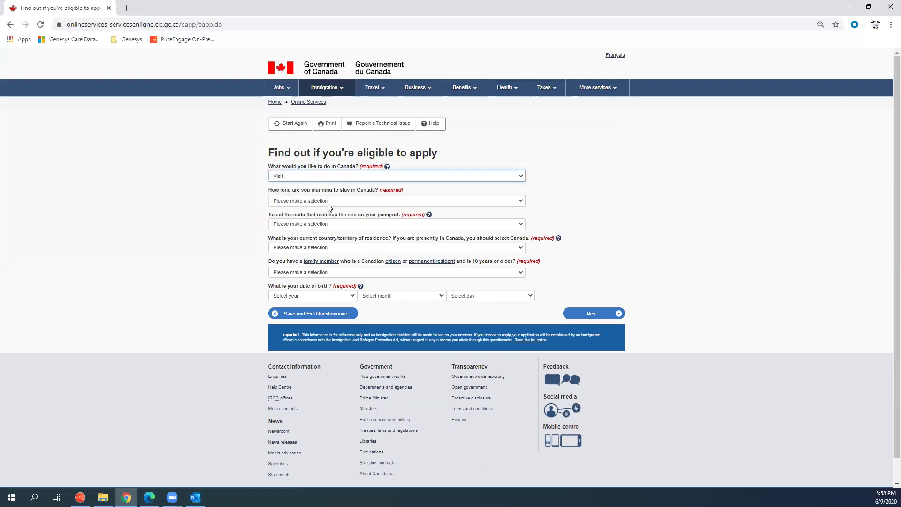
{"action": "left_click", "coordinate": [328, 203]}
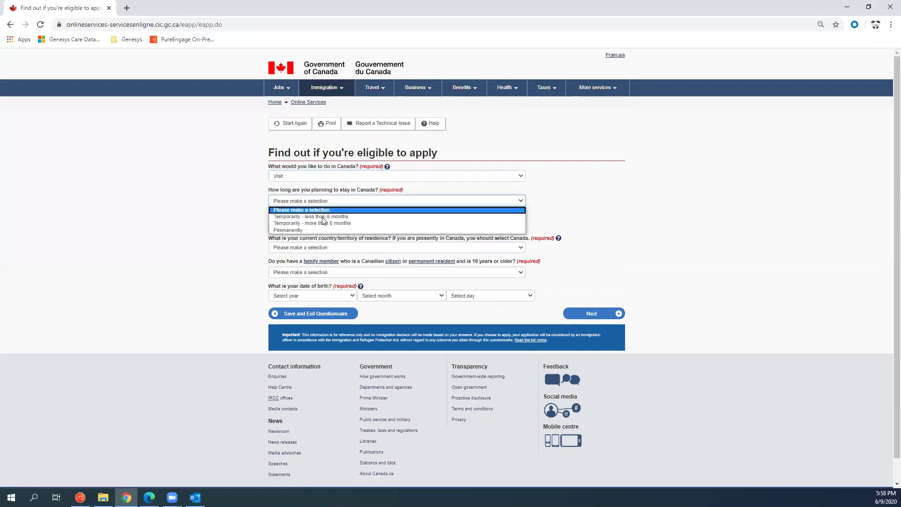
{"action": "left_click", "coordinate": [324, 221]}
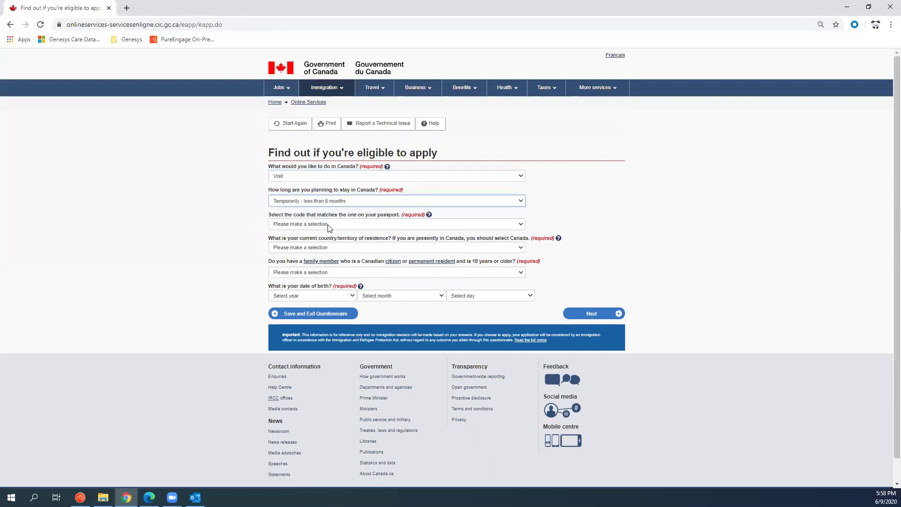
Step: Choose IND (India) as the passport code, India as the country of residence, and Yes for a Canadian citizen or permanent resident family member
{"action": "left_click", "coordinate": [328, 225]}
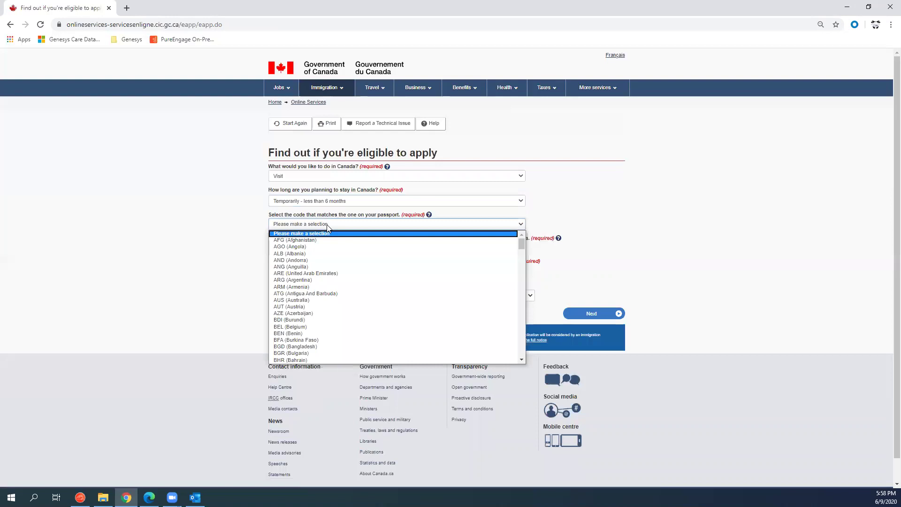
{"action": "type", "text": "ind"}
{"action": "key", "text": "Return"}
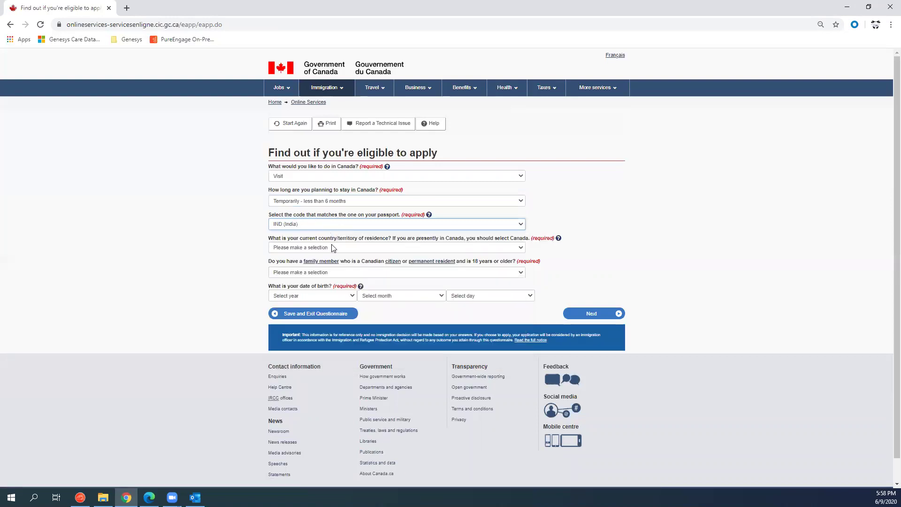
{"action": "left_click", "coordinate": [332, 248]}
{"action": "type", "text": "ind"}
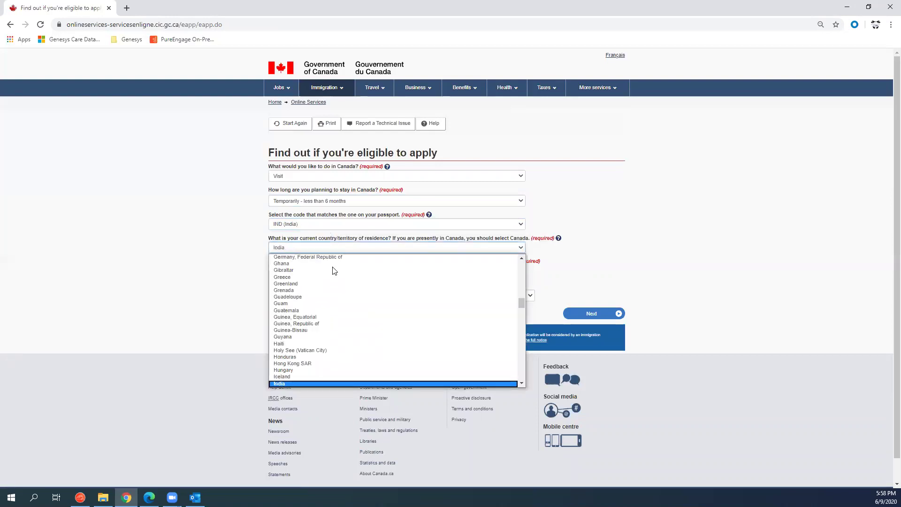
{"action": "key", "text": "Return"}
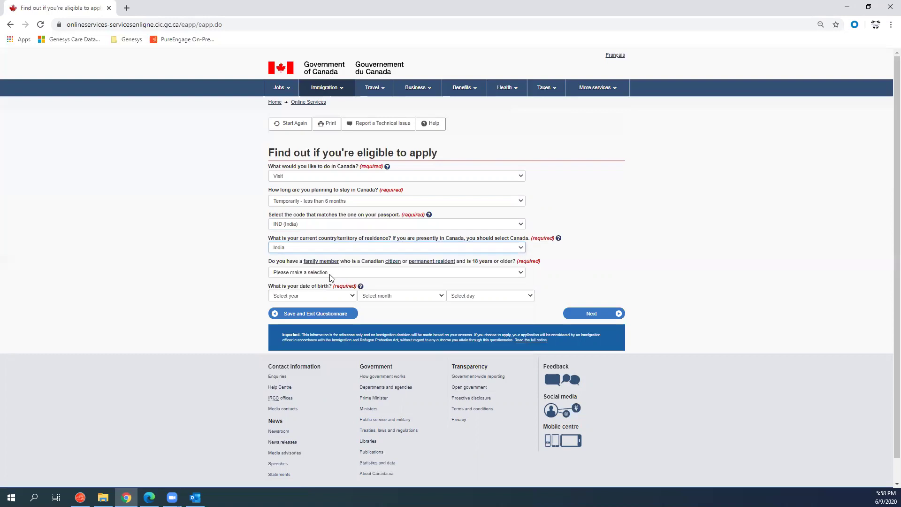
{"action": "left_click", "coordinate": [334, 273]}
{"action": "left_click", "coordinate": [320, 290]}
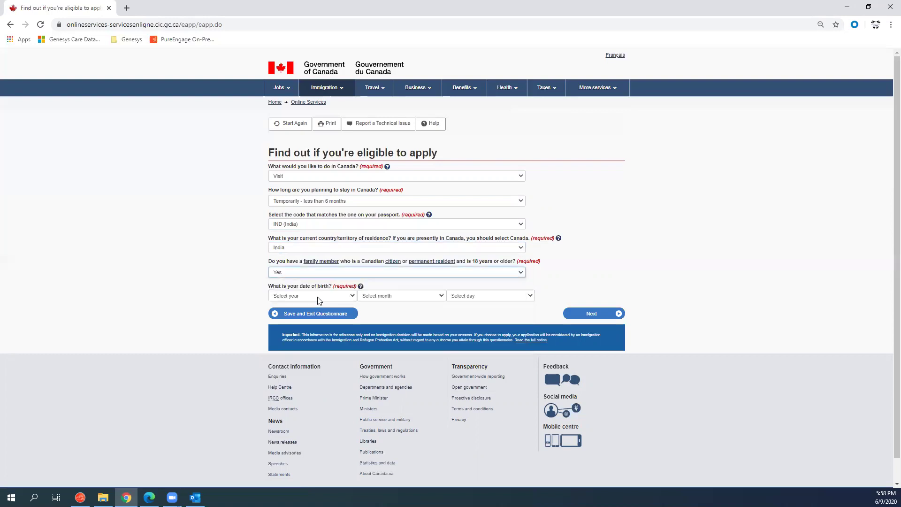
Step: Enter the applicant's year, month and day of birth and submit this page of eligibility answers
{"action": "left_click", "coordinate": [317, 297]}
{"action": "scroll", "coordinate": [310, 404], "scroll_direction": "down", "scroll_amount": 10}
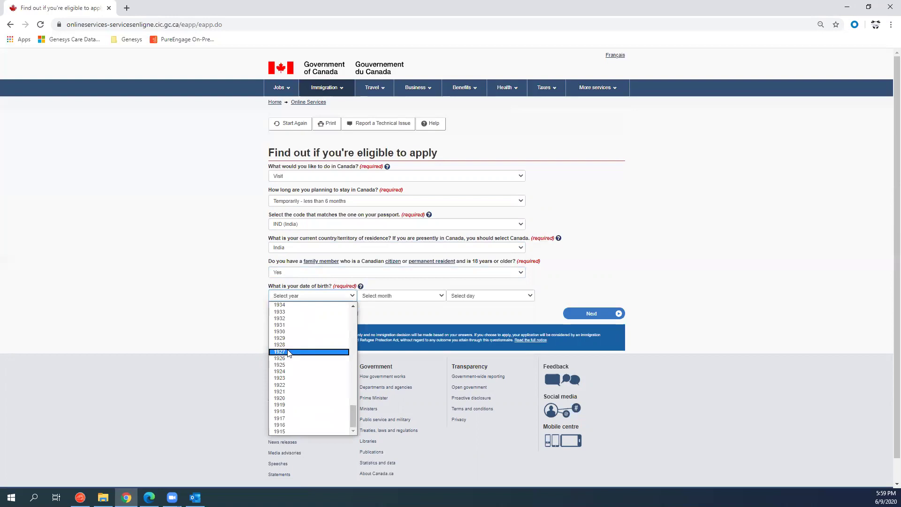
{"action": "scroll", "coordinate": [291, 349], "scroll_direction": "up", "scroll_amount": 6}
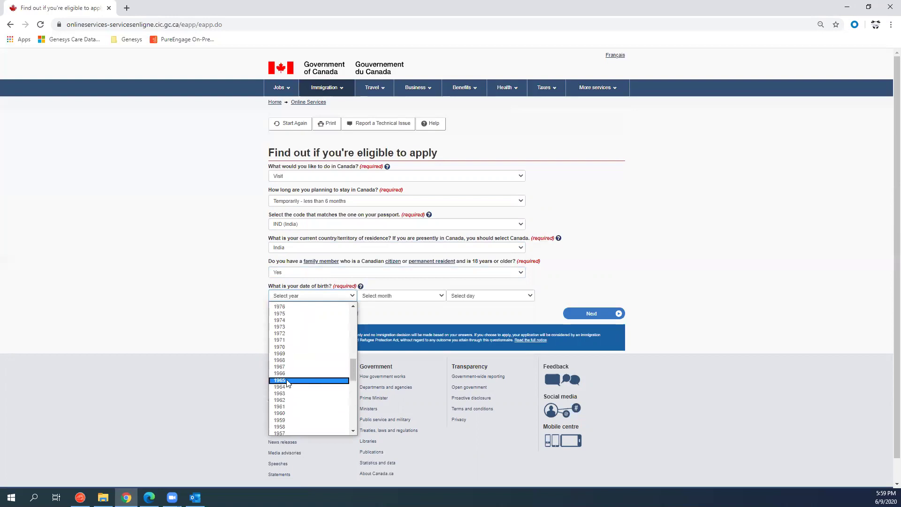
{"action": "left_click", "coordinate": [290, 381]}
{"action": "left_click", "coordinate": [395, 297]}
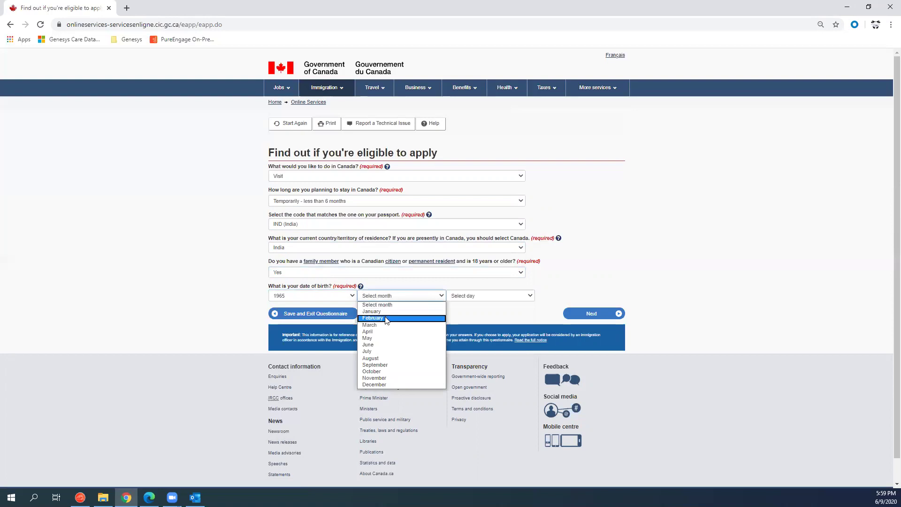
{"action": "left_click", "coordinate": [390, 318]}
{"action": "left_click", "coordinate": [488, 296]}
{"action": "left_click", "coordinate": [461, 312]}
{"action": "left_click", "coordinate": [587, 312]}
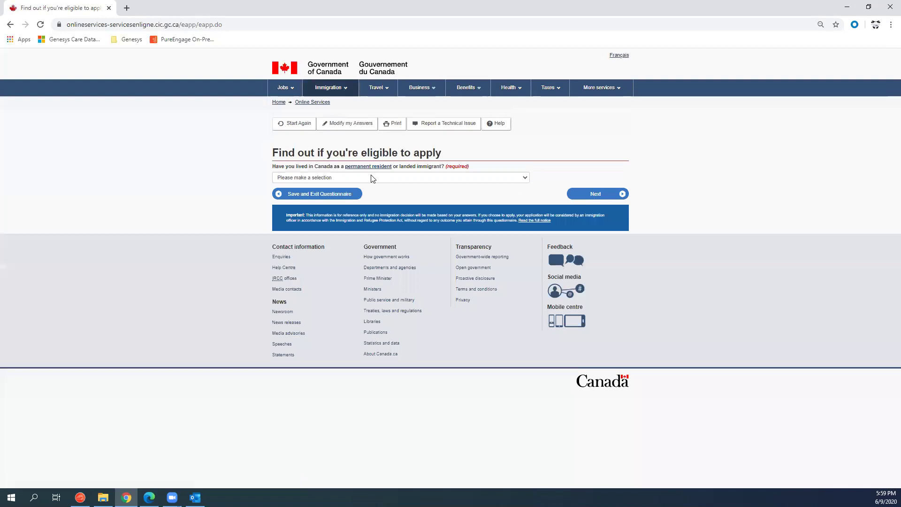
Step: Answer Yes to having lived in Canada as a permanent resident or landed immigrant, and continue past the status notice
{"action": "left_click", "coordinate": [342, 180]}
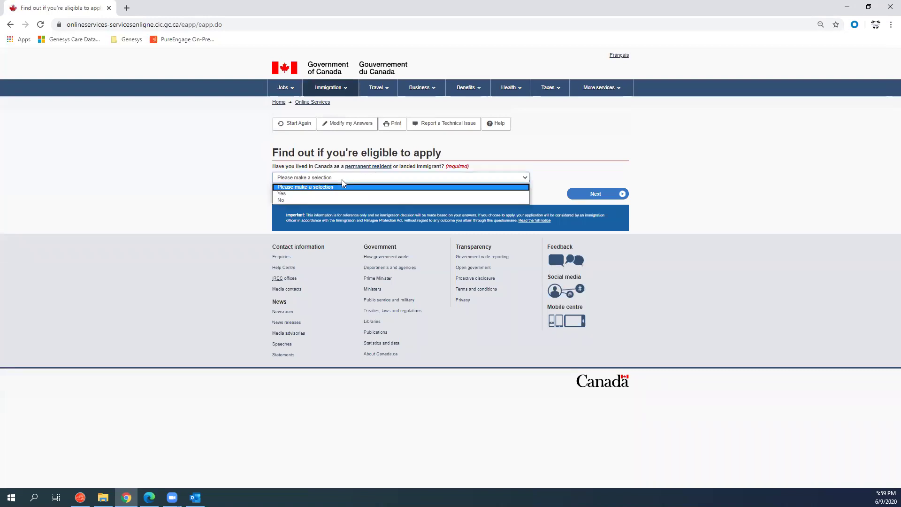
{"action": "left_click", "coordinate": [314, 192]}
{"action": "left_click", "coordinate": [603, 193]}
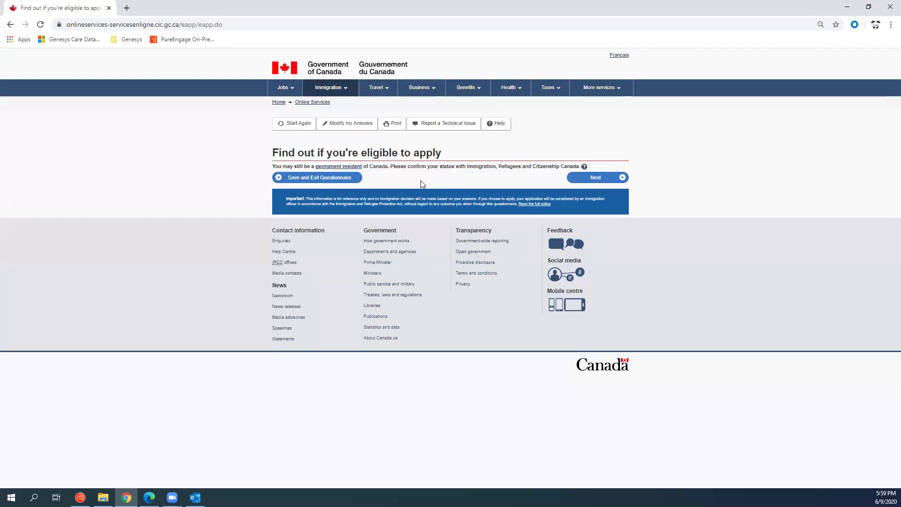
{"action": "left_click", "coordinate": [601, 178]}
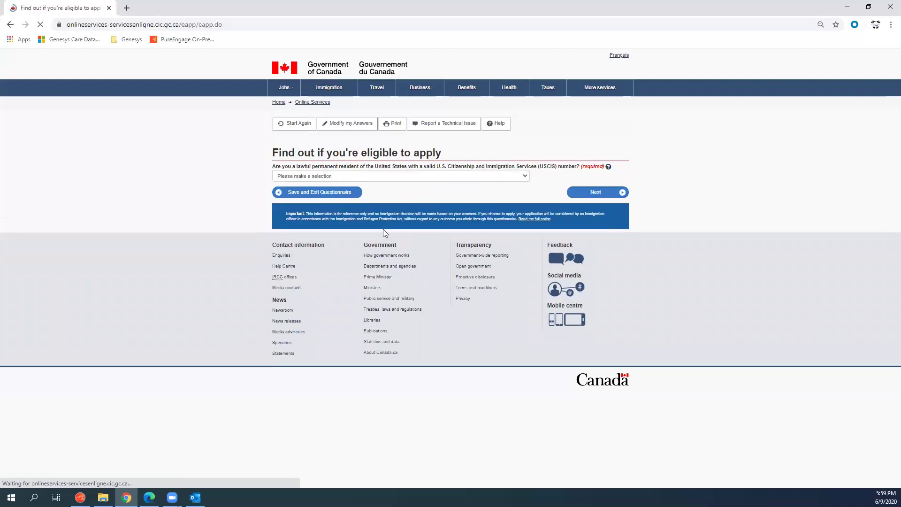
Step: Answer No to being a lawful U.S. permanent resident and give Parent/grandparent as the relationship to the family member, submitting both answers
{"action": "left_click", "coordinate": [327, 177]}
{"action": "left_click", "coordinate": [305, 200]}
{"action": "left_click", "coordinate": [603, 193]}
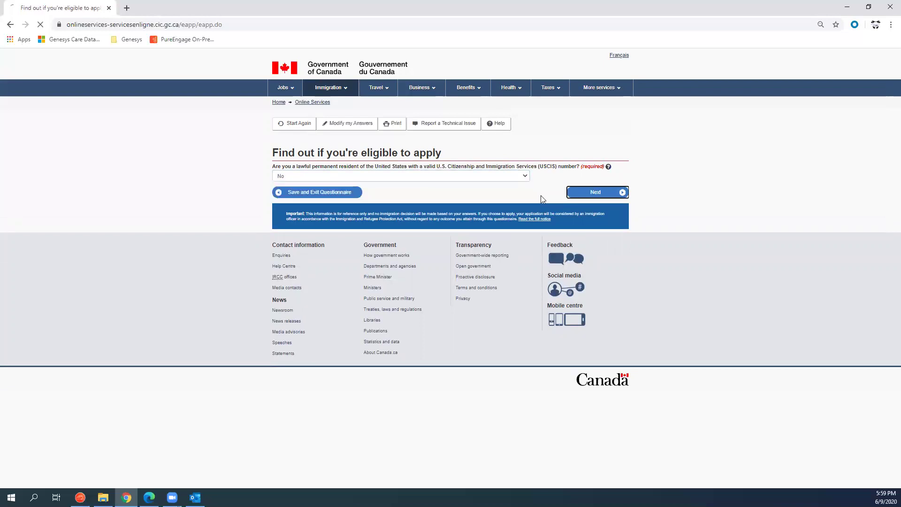
{"action": "left_click", "coordinate": [336, 177]}
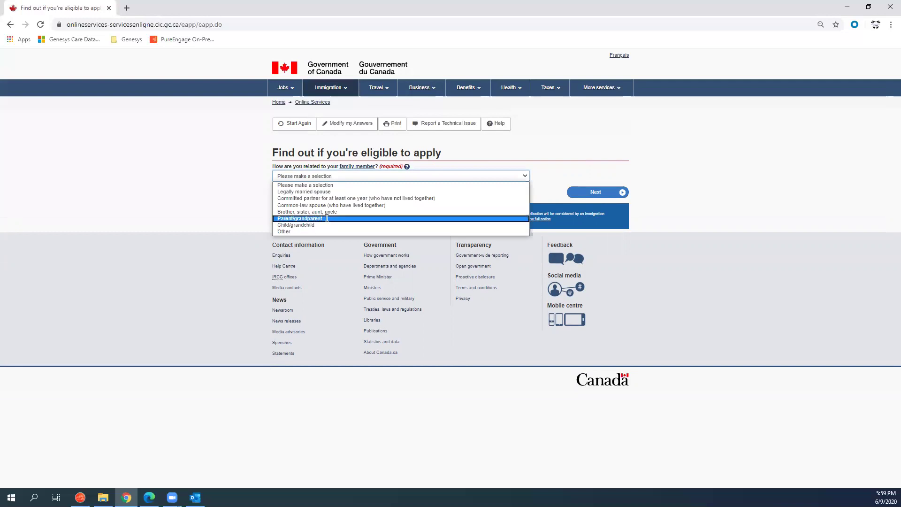
{"action": "left_click", "coordinate": [309, 219]}
{"action": "left_click", "coordinate": [608, 192]}
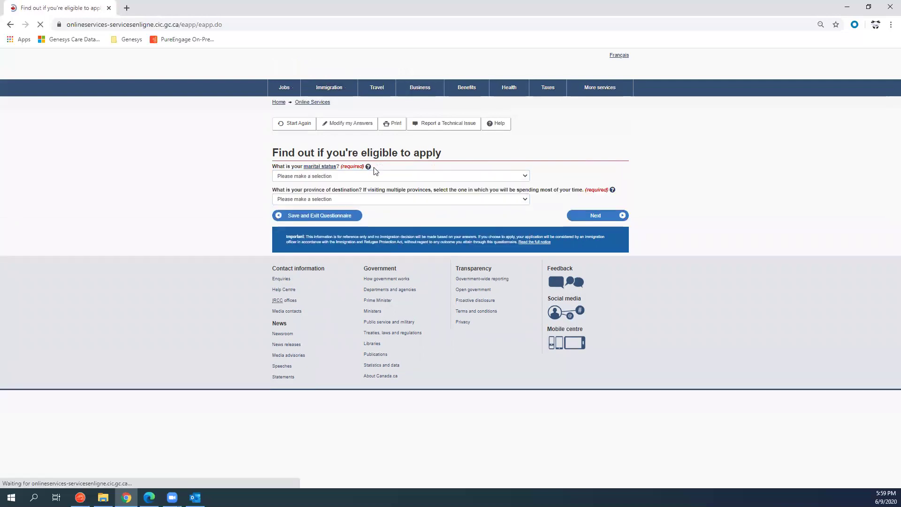
Step: Set the marital status to Married and the province of destination to Ontario, and submit the answers
{"action": "left_click", "coordinate": [338, 177]}
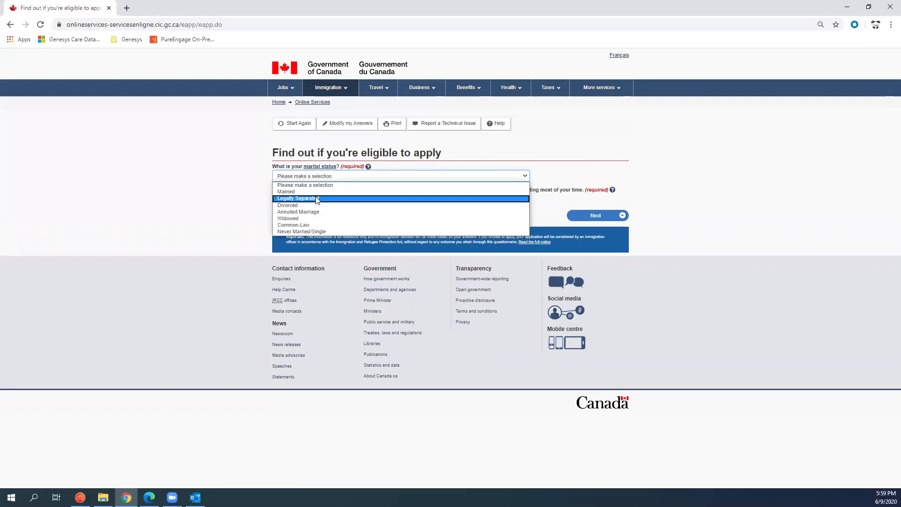
{"action": "left_click", "coordinate": [305, 192]}
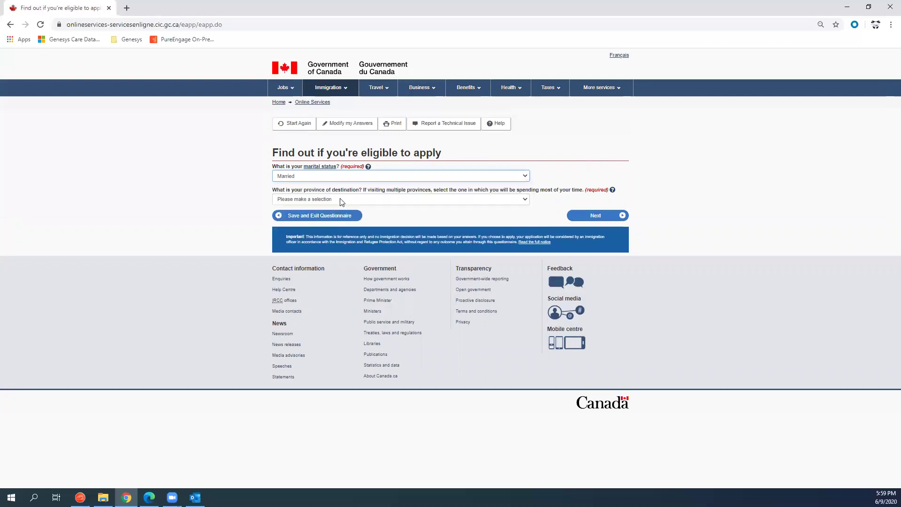
{"action": "left_click", "coordinate": [342, 201]}
{"action": "left_click", "coordinate": [307, 266]}
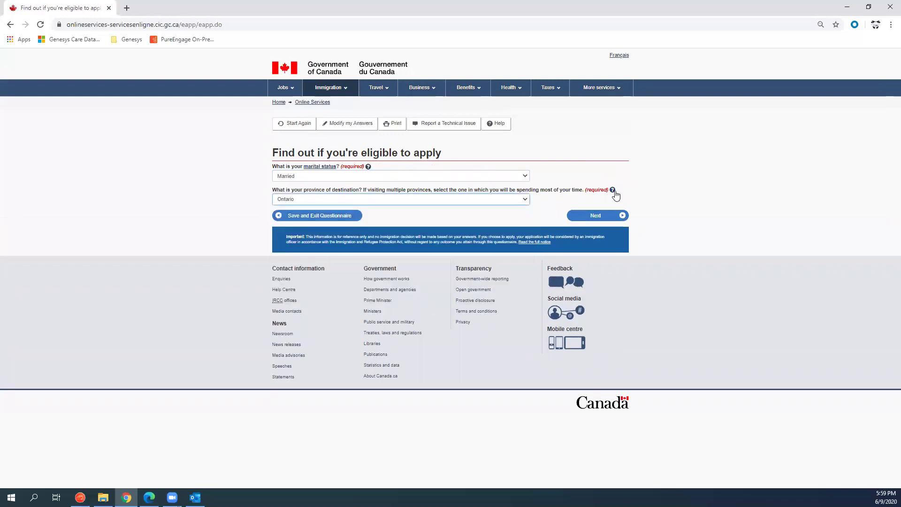
{"action": "left_click", "coordinate": [605, 219]}
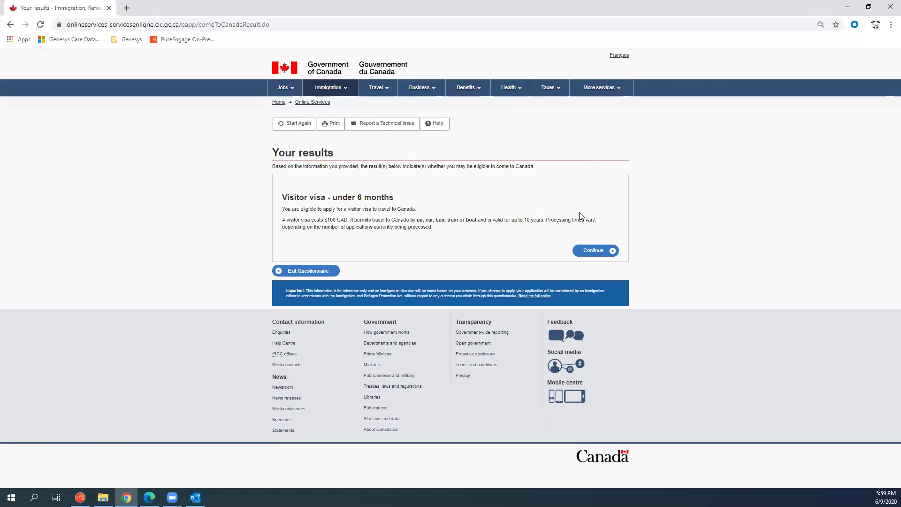
Step: Proceed with the under-6-months visitor visa checklist and submit "To visit family and/or friends" as the main purpose of the visit
{"action": "left_click", "coordinate": [601, 251]}
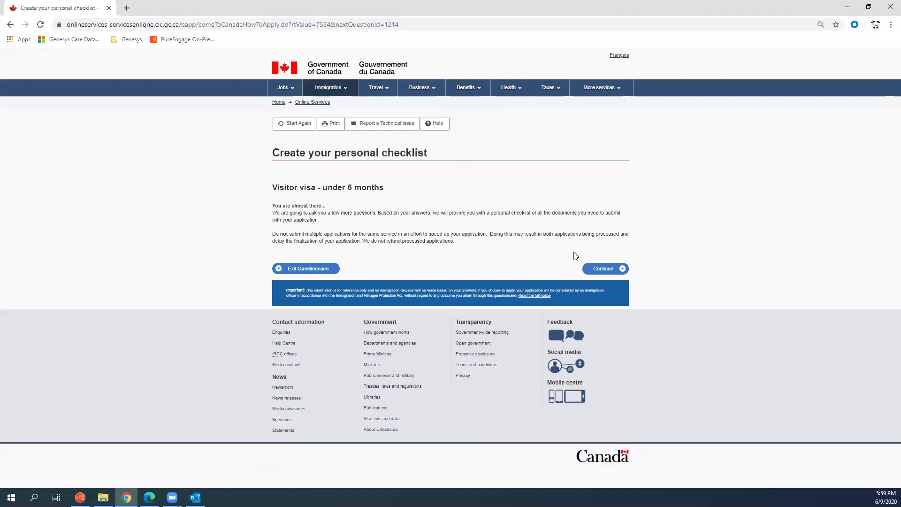
{"action": "left_click", "coordinate": [613, 269]}
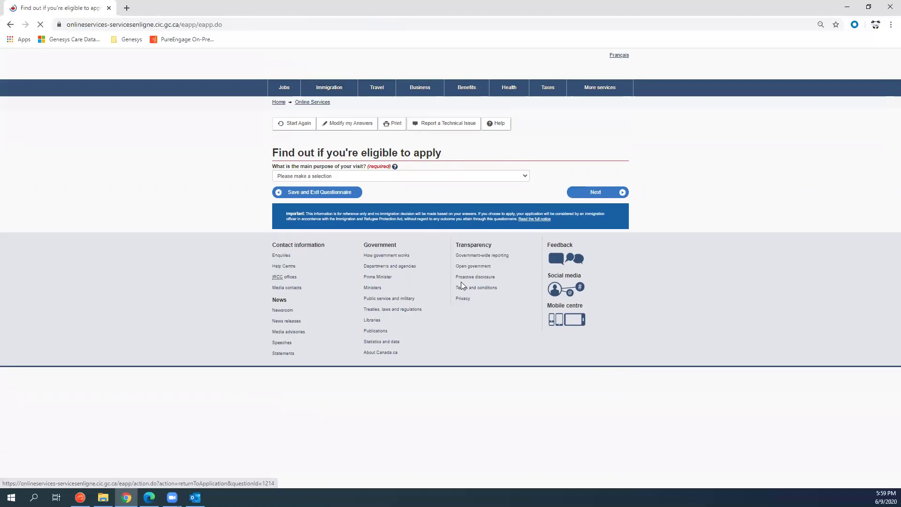
{"action": "left_click", "coordinate": [315, 178]}
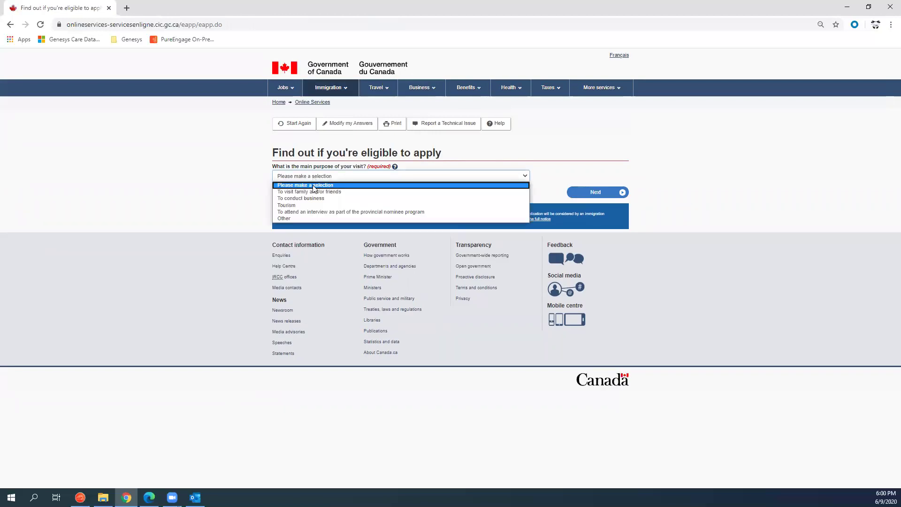
{"action": "left_click", "coordinate": [314, 192]}
{"action": "left_click", "coordinate": [604, 194]}
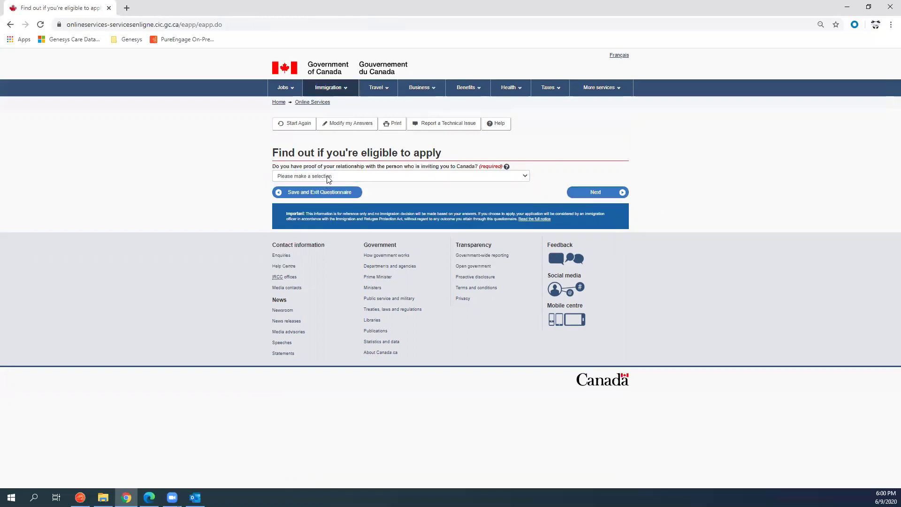
Step: Answer Yes to having proof of relationship with the person inviting the applicant to Canada, and submit it
{"action": "left_click", "coordinate": [329, 176]}
{"action": "left_click", "coordinate": [309, 189]}
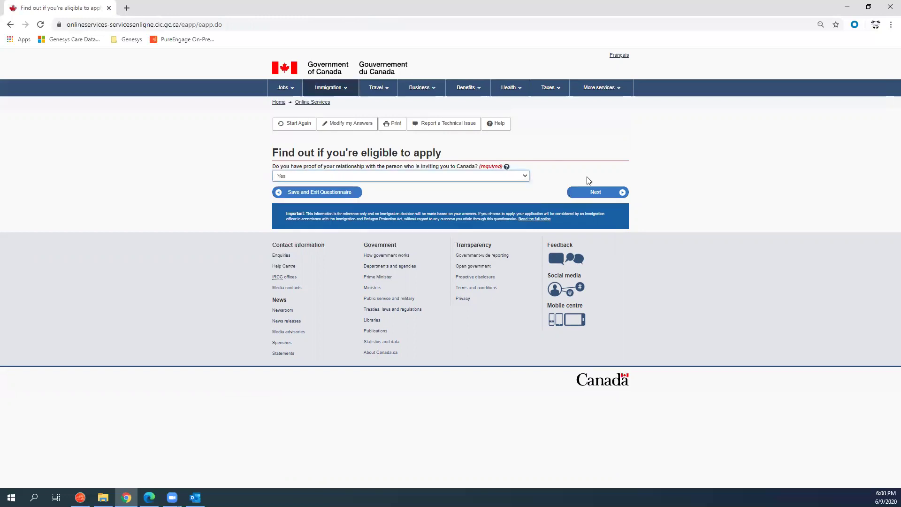
{"action": "left_click", "coordinate": [592, 195]}
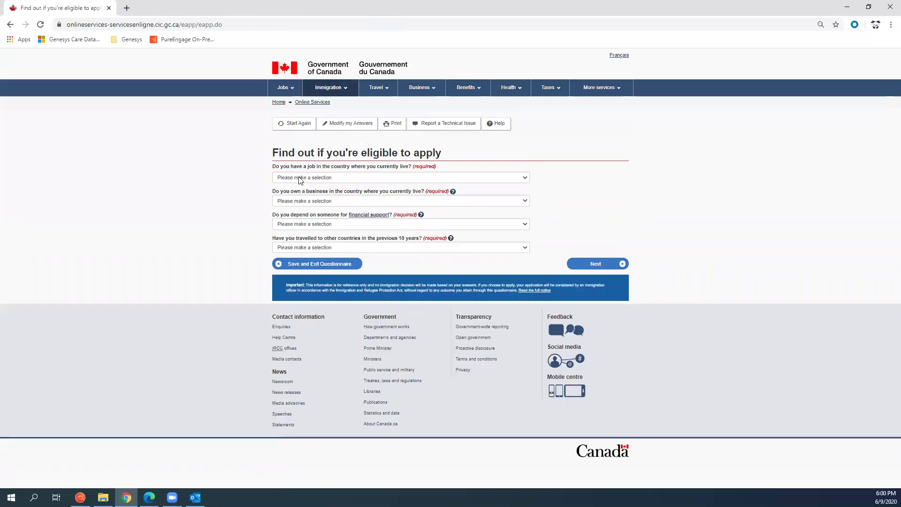
Step: Answer Yes to having a job, and No to owning a business, depending on financial support, and travelling in the previous 10 years
{"action": "left_click", "coordinate": [301, 177]}
{"action": "left_click", "coordinate": [308, 194]}
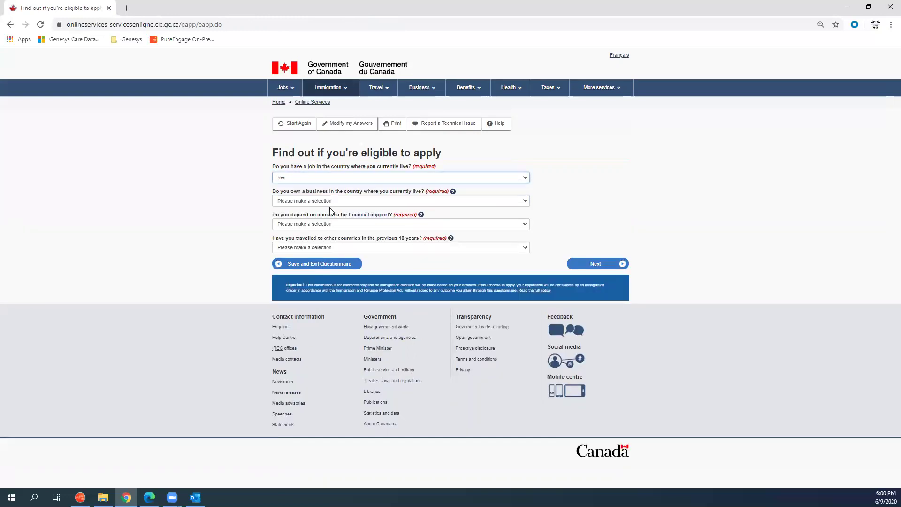
{"action": "left_click", "coordinate": [330, 202]}
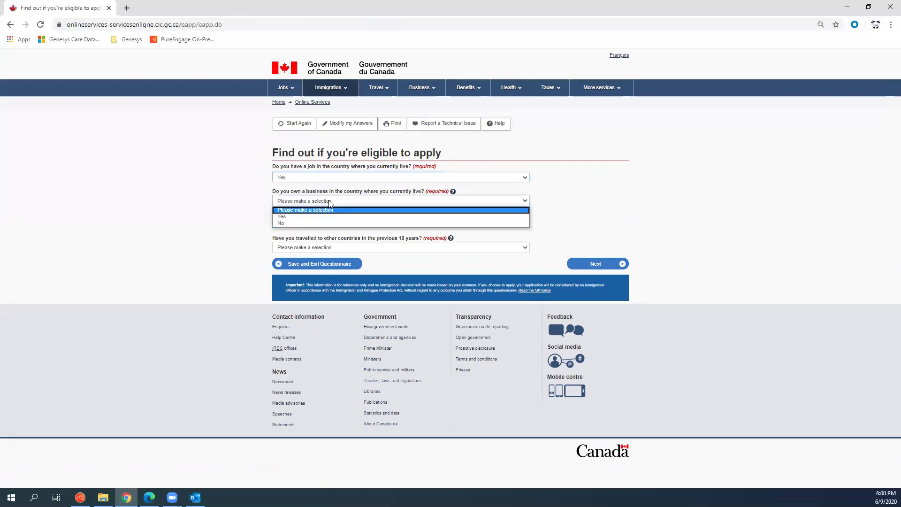
{"action": "left_click", "coordinate": [303, 224]}
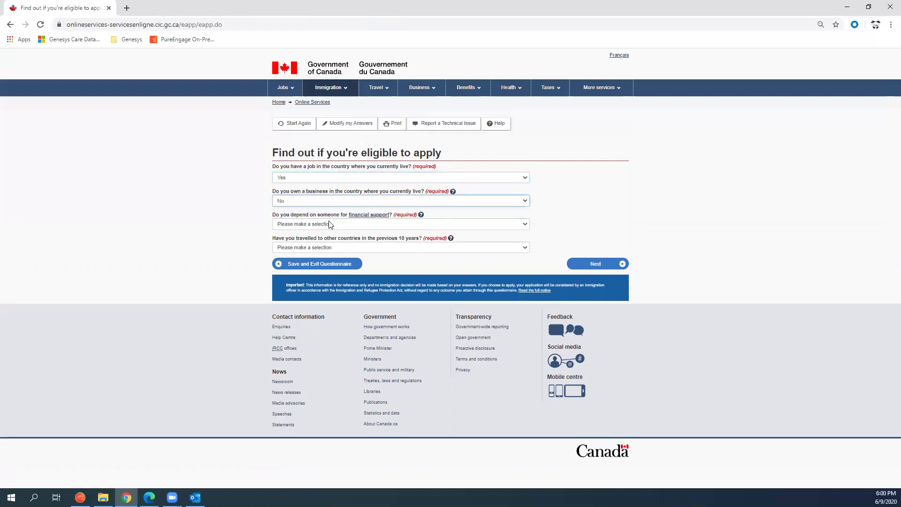
{"action": "left_click", "coordinate": [328, 225]}
{"action": "left_click", "coordinate": [308, 246]}
{"action": "left_click", "coordinate": [336, 252]}
{"action": "left_click", "coordinate": [306, 267]}
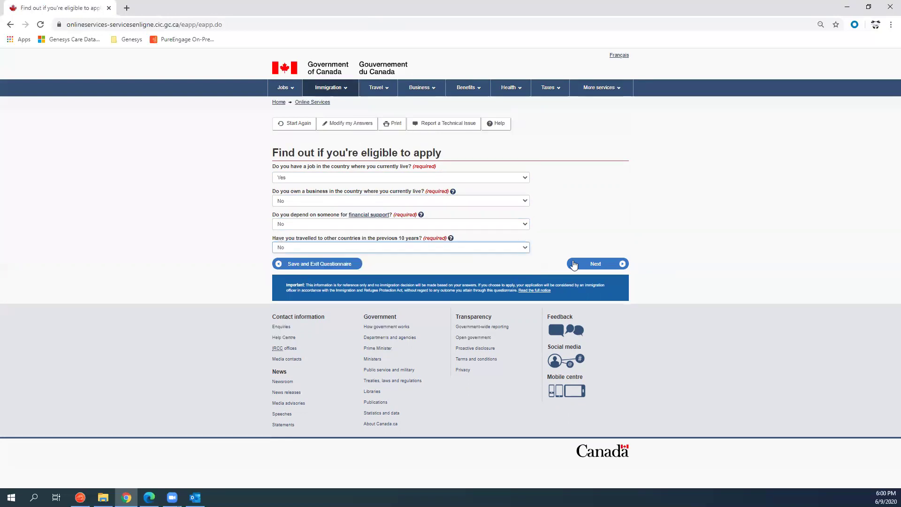
Step: Submit the employment and travel answers, and answer No to accompanying a family member with status in Canada and to any criminal offence
{"action": "left_click", "coordinate": [595, 263]}
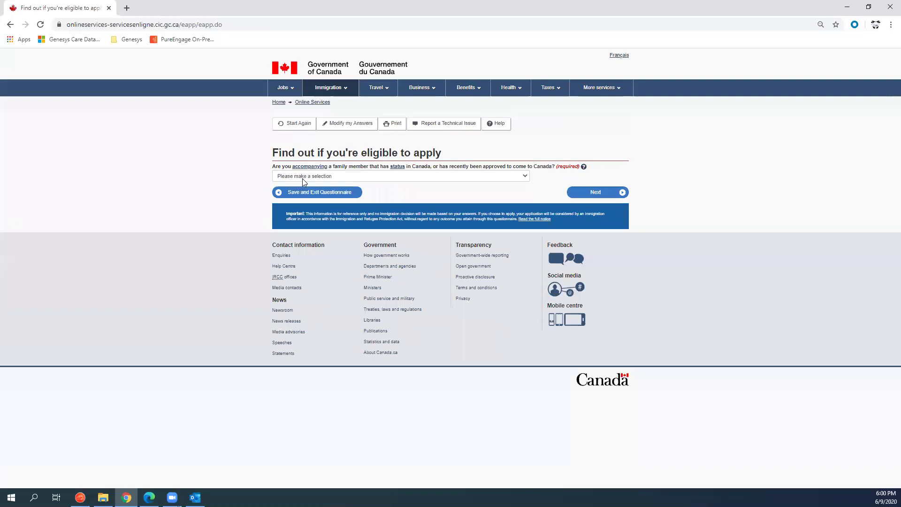
{"action": "left_click", "coordinate": [302, 178]}
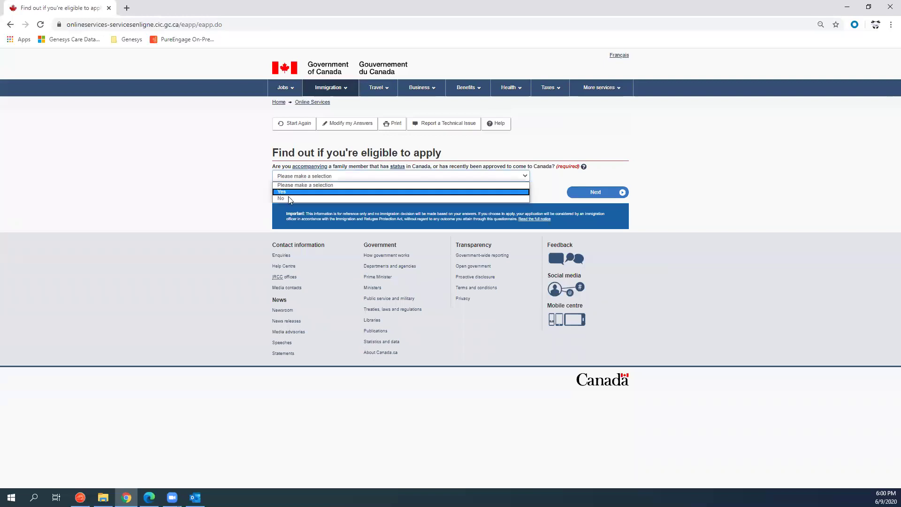
{"action": "left_click", "coordinate": [292, 199]}
{"action": "left_click", "coordinate": [597, 192]}
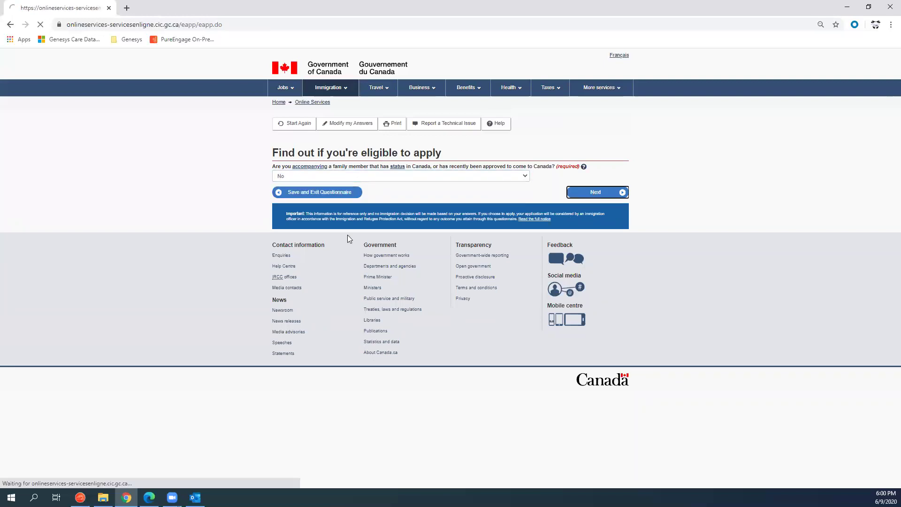
{"action": "left_click", "coordinate": [316, 177]}
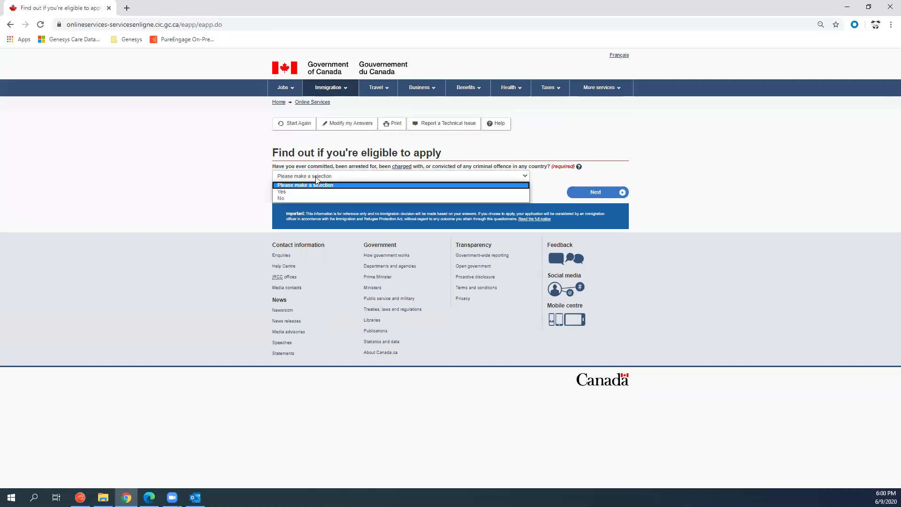
{"action": "left_click", "coordinate": [301, 199]}
{"action": "left_click", "coordinate": [597, 191]}
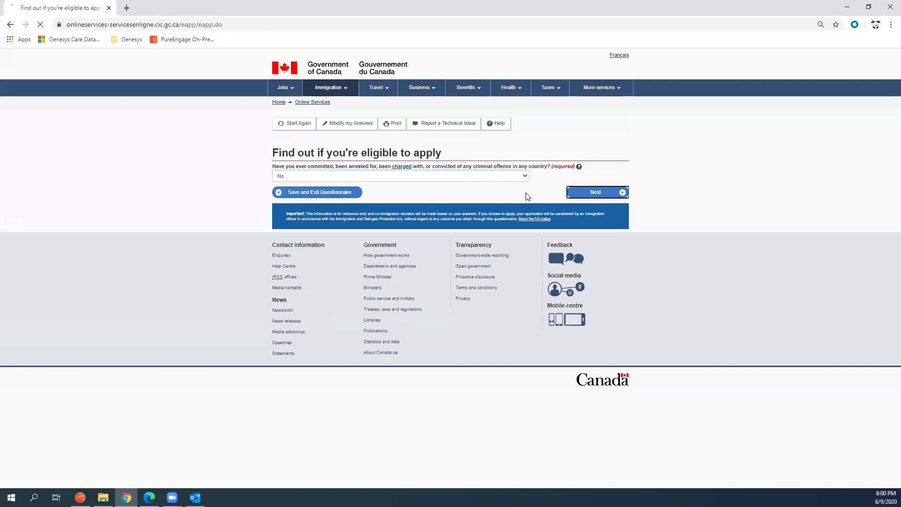
Step: Answer Yes to a medical exam within the last 12 months and No to submitting an application for a family member
{"action": "left_click", "coordinate": [340, 177]}
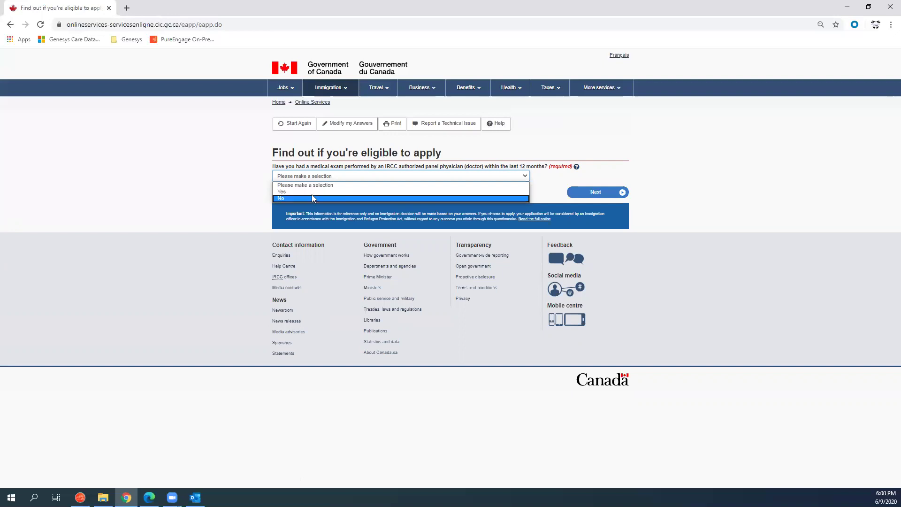
{"action": "left_click", "coordinate": [312, 192]}
{"action": "left_click", "coordinate": [596, 192]}
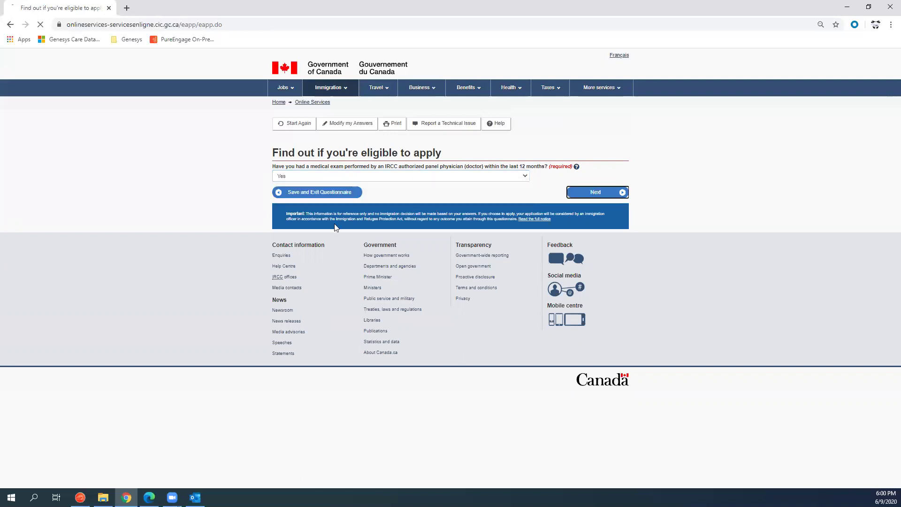
{"action": "left_click", "coordinate": [328, 177]}
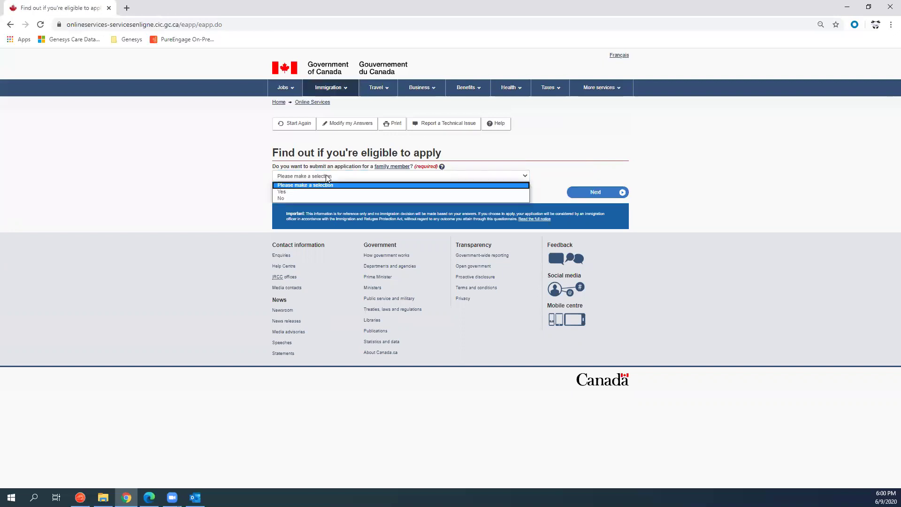
{"action": "left_click", "coordinate": [298, 197]}
{"action": "left_click", "coordinate": [570, 197]}
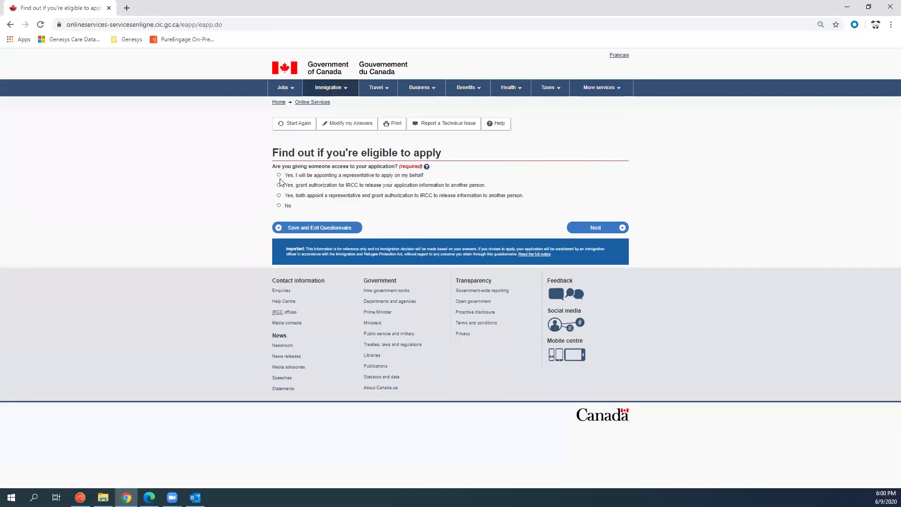
Step: Answer No to giving someone access to the application and No to having given biometrics in the past 10 years
{"action": "left_click", "coordinate": [279, 207]}
{"action": "left_click", "coordinate": [598, 230]}
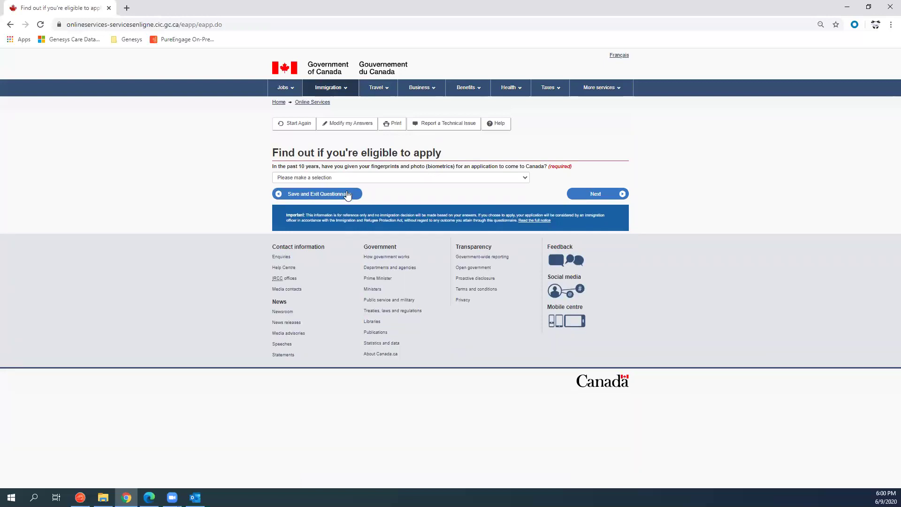
{"action": "left_click", "coordinate": [337, 179]}
{"action": "left_click", "coordinate": [375, 200]}
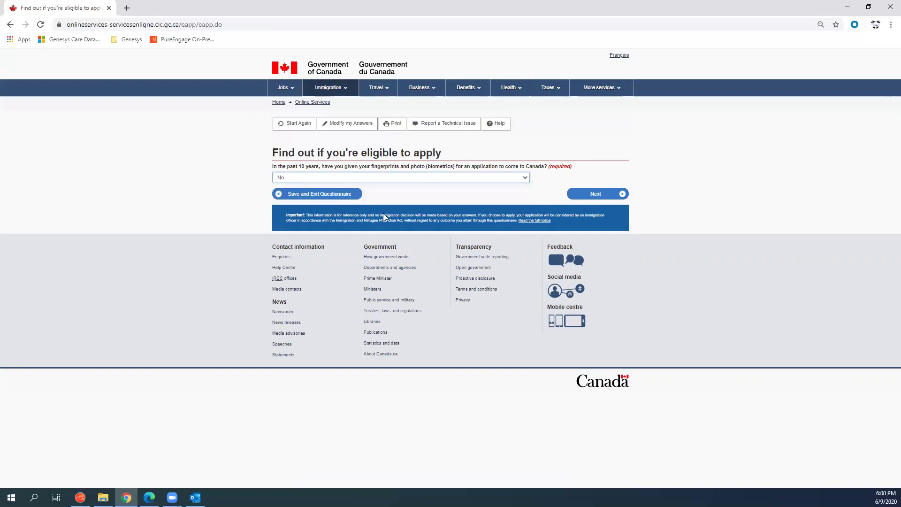
{"action": "left_click", "coordinate": [585, 198]}
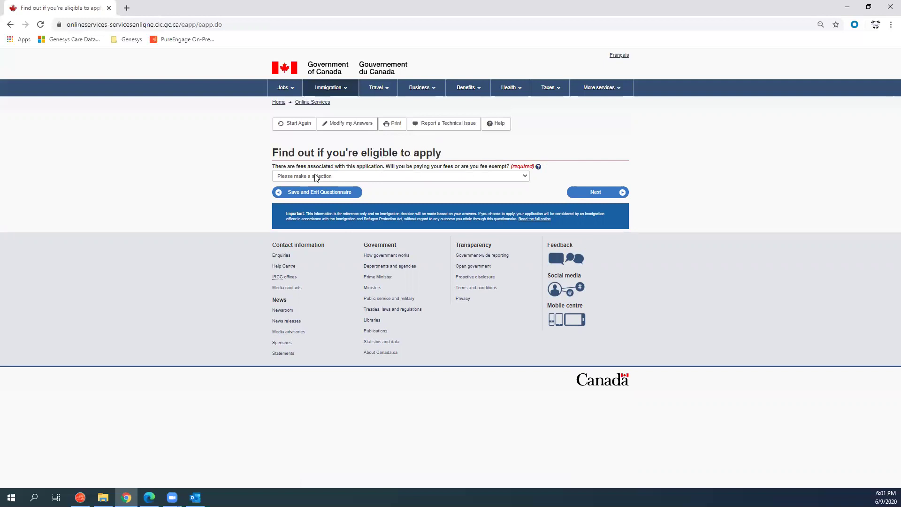
Step: Submit that the application fees will be paid, and answer Yes to making digital document copies and to paying online
{"action": "left_click", "coordinate": [316, 177]}
{"action": "left_click", "coordinate": [327, 193]}
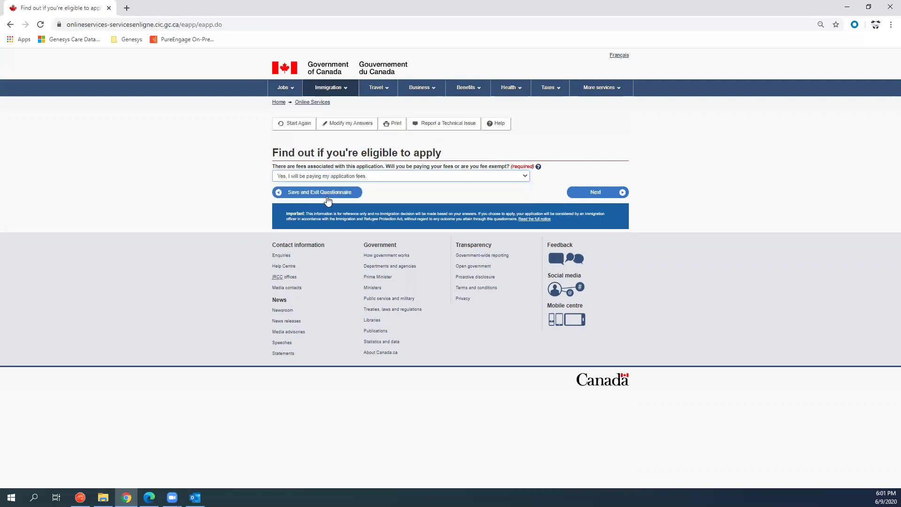
{"action": "left_click", "coordinate": [593, 195]}
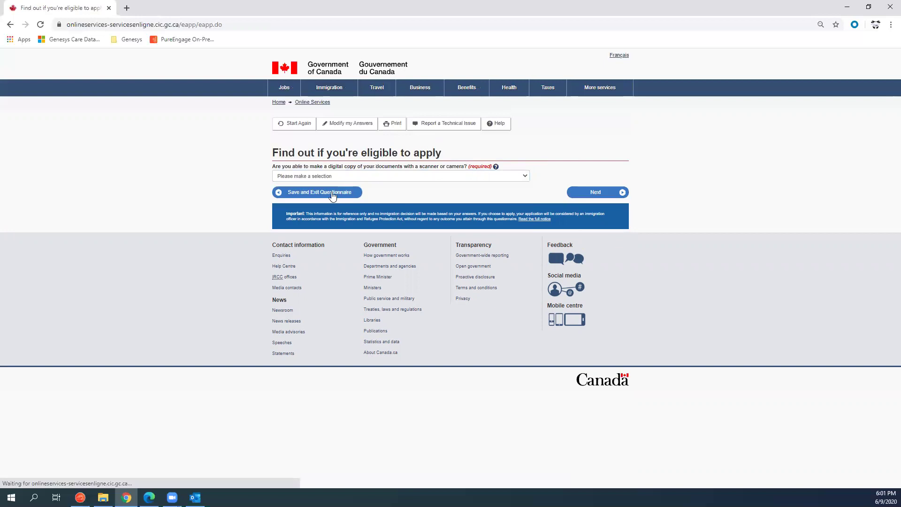
{"action": "left_click", "coordinate": [323, 177]}
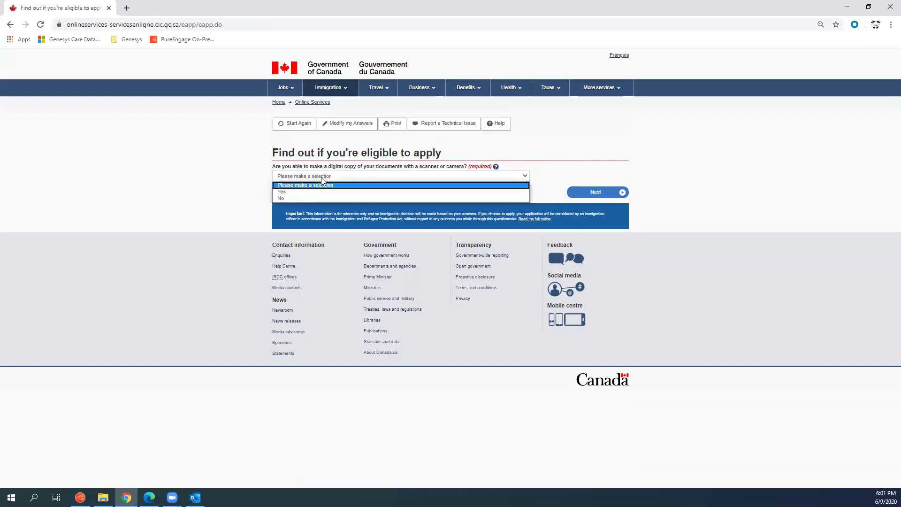
{"action": "left_click", "coordinate": [319, 196]}
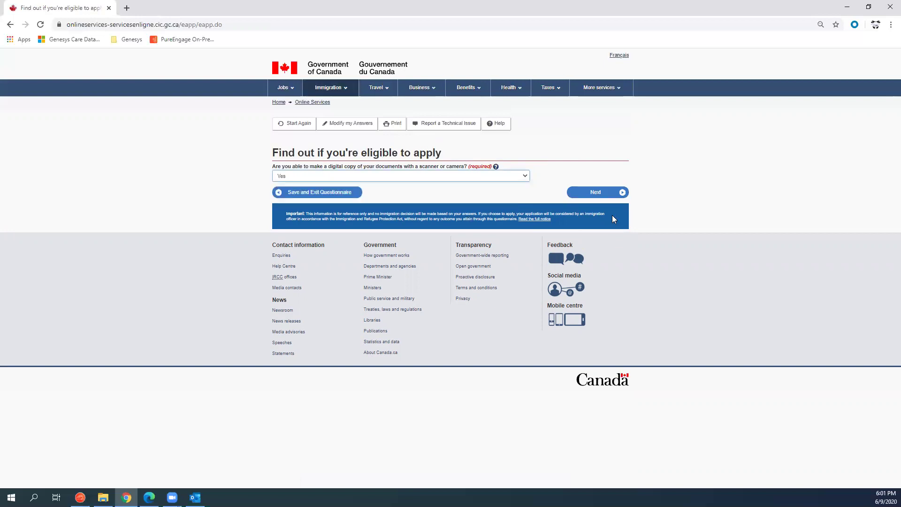
{"action": "left_click", "coordinate": [595, 193]}
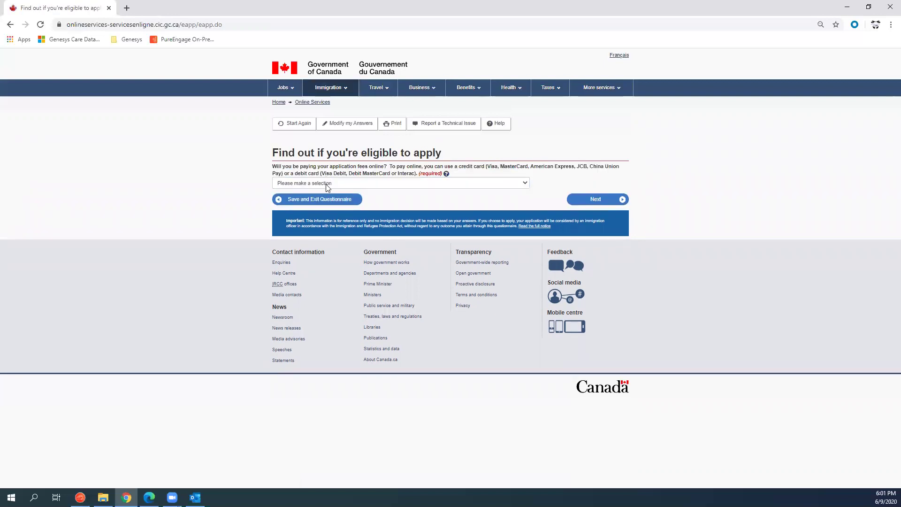
{"action": "left_click", "coordinate": [326, 185]}
{"action": "left_click", "coordinate": [325, 198]}
{"action": "left_click", "coordinate": [610, 199]}
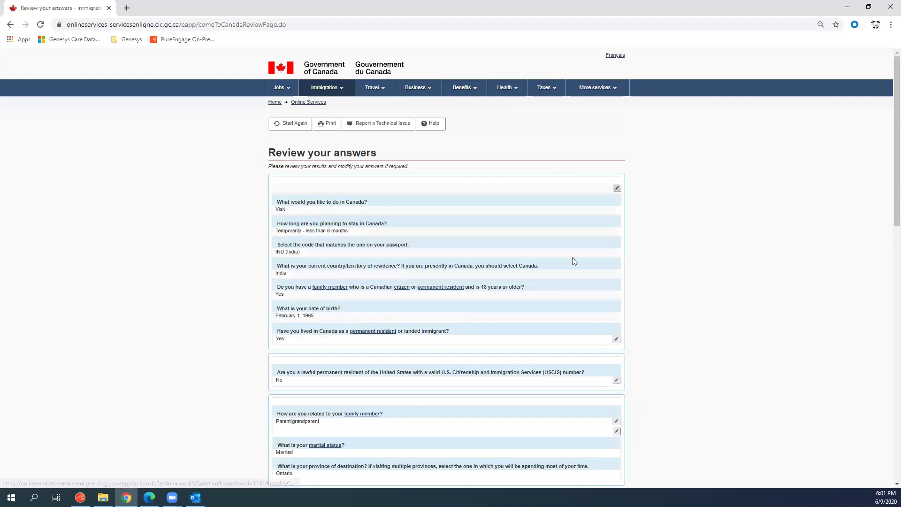
Step: Review the submitted answers and the application submission instructions, continuing through to the document checklist
{"action": "scroll", "coordinate": [540, 272], "scroll_direction": "down", "scroll_amount": 15}
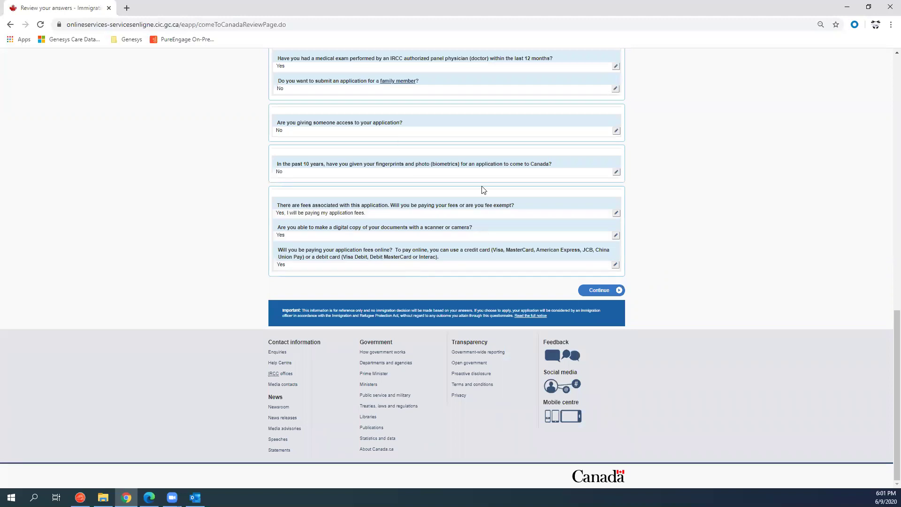
{"action": "left_click", "coordinate": [605, 292]}
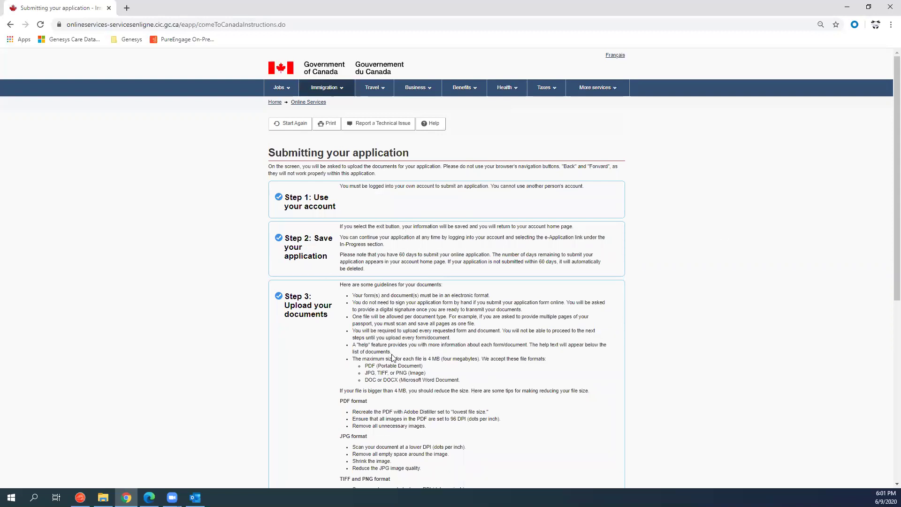
{"action": "scroll", "coordinate": [346, 205], "scroll_direction": "down", "scroll_amount": 4}
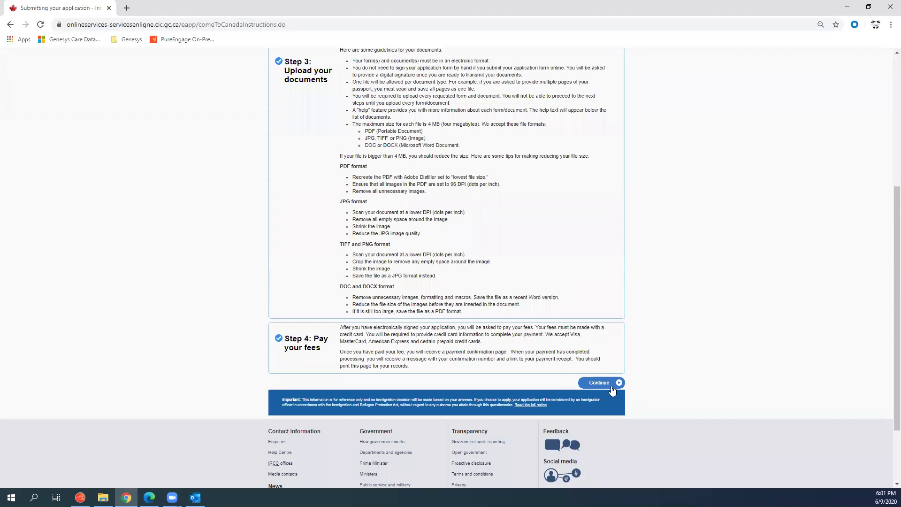
{"action": "left_click", "coordinate": [612, 386]}
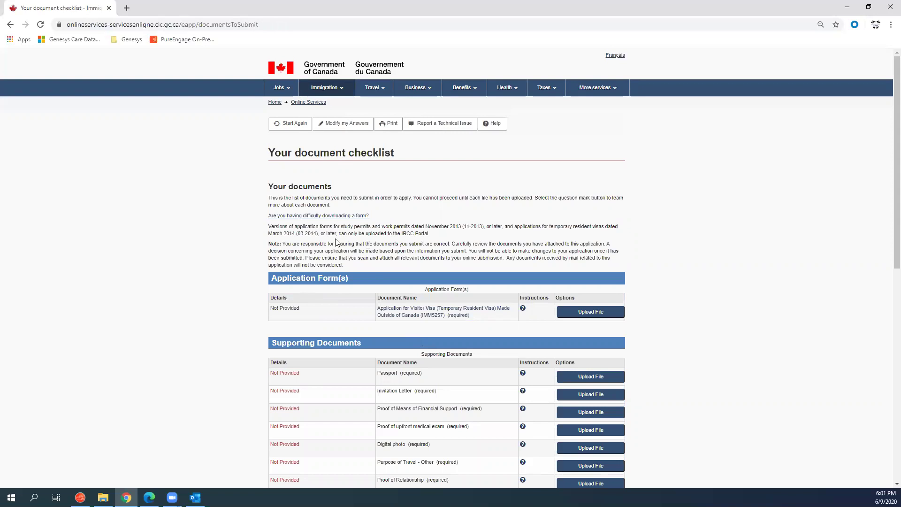
Step: Examine the document checklist, covering the application form, supporting documents, optional documents, and the visitor and biometrics fees
{"action": "scroll", "coordinate": [336, 243], "scroll_direction": "down", "scroll_amount": 2}
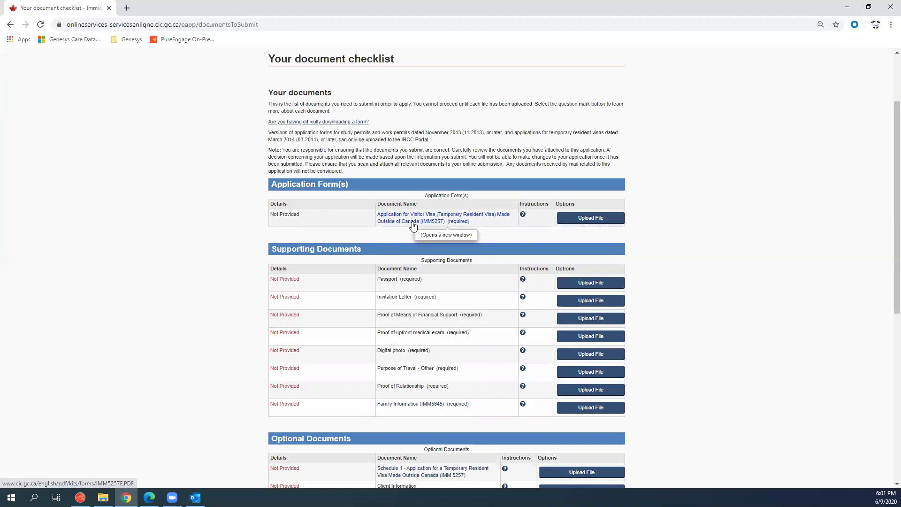
{"action": "scroll", "coordinate": [193, 277], "scroll_direction": "down", "scroll_amount": 2}
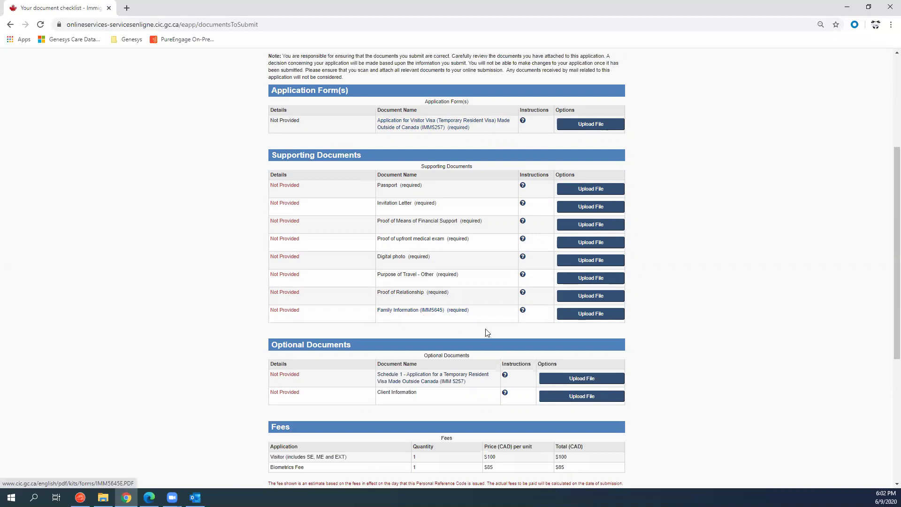
{"action": "scroll", "coordinate": [471, 312], "scroll_direction": "down", "scroll_amount": 4}
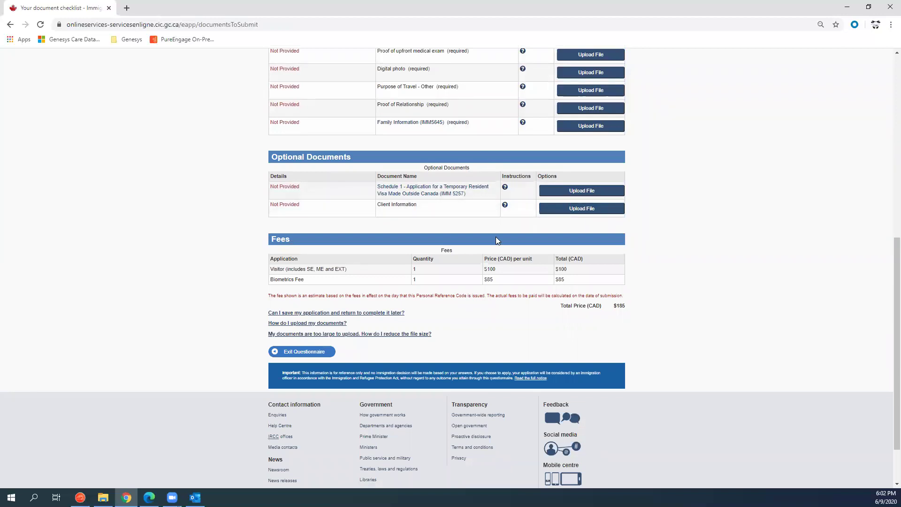
{"action": "scroll", "coordinate": [357, 266], "scroll_direction": "down", "scroll_amount": 1}
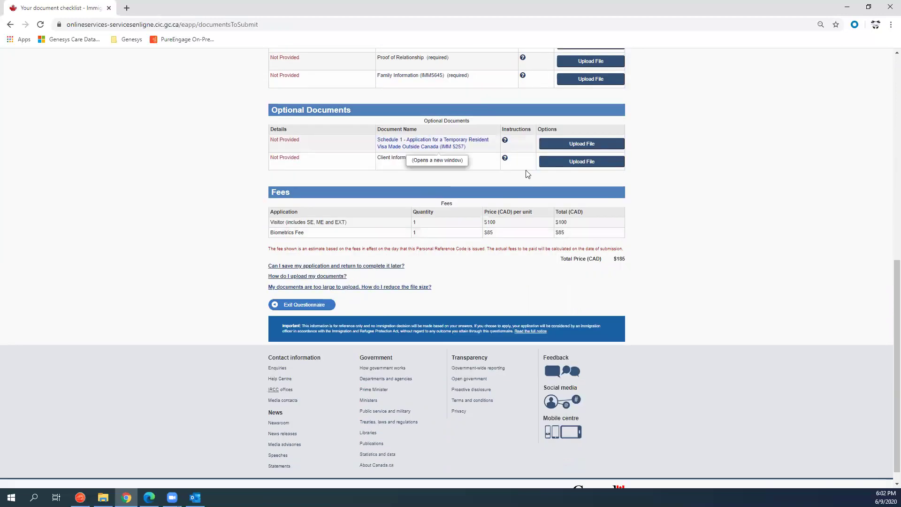
{"action": "triple_click", "coordinate": [400, 159]}
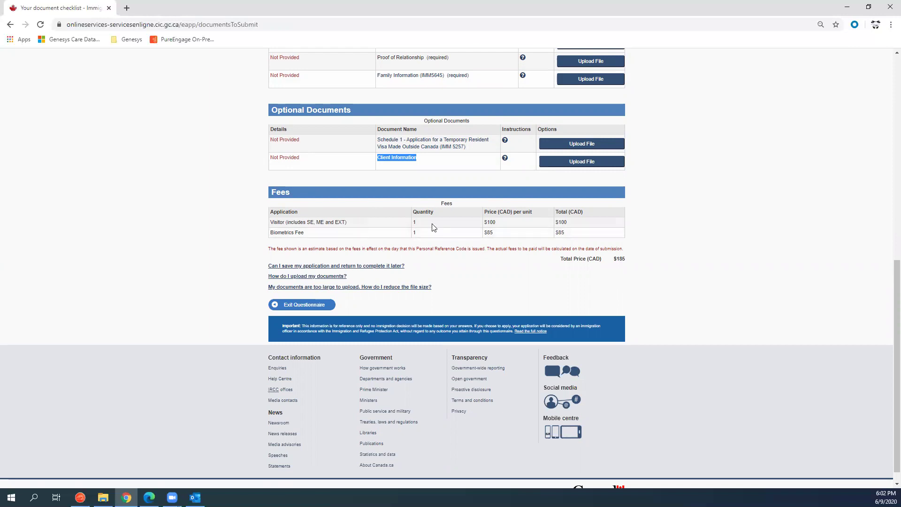
{"action": "triple_click", "coordinate": [489, 222]}
{"action": "triple_click", "coordinate": [488, 233]}
{"action": "scroll", "coordinate": [516, 293], "scroll_direction": "up", "scroll_amount": 4}
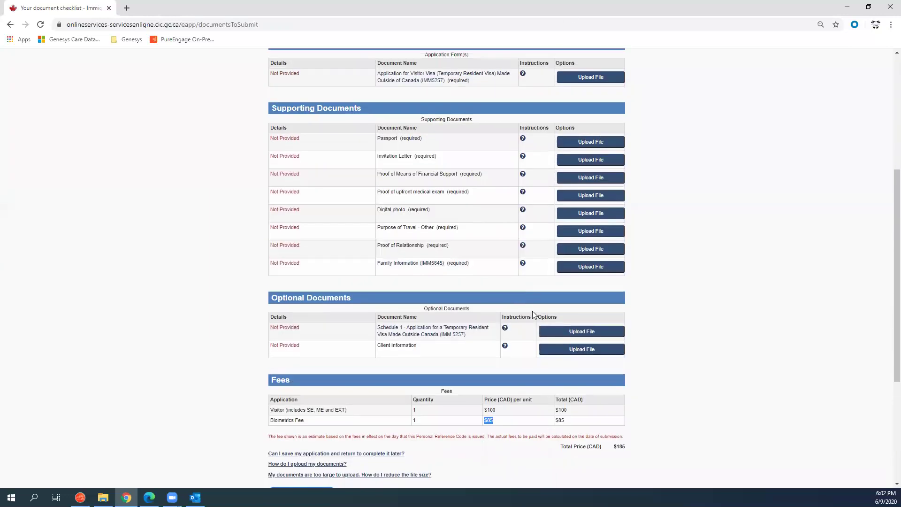
{"action": "scroll", "coordinate": [533, 311], "scroll_direction": "down", "scroll_amount": 4}
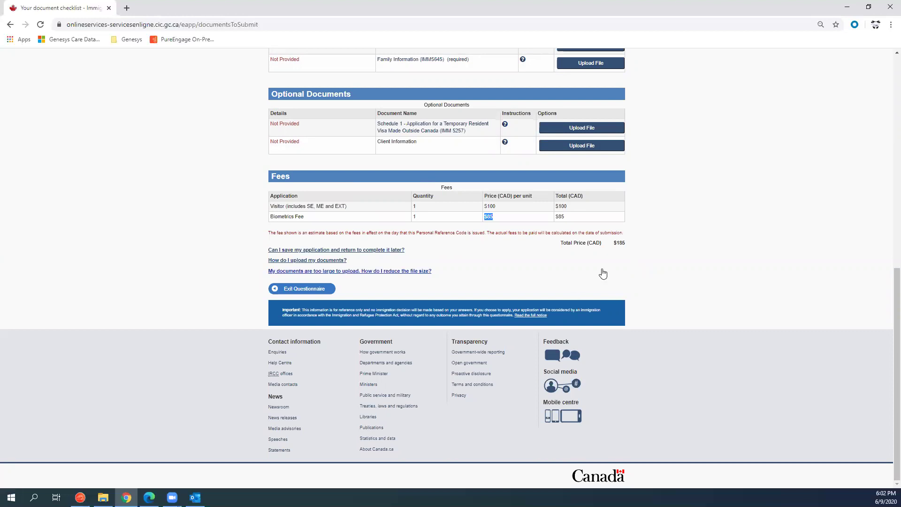
{"action": "scroll", "coordinate": [570, 268], "scroll_direction": "up", "scroll_amount": 9}
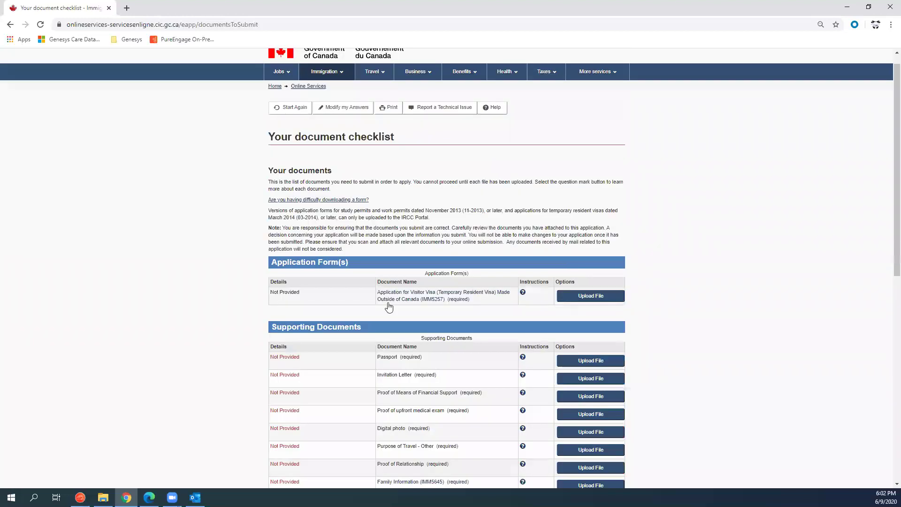
Step: Leave the checklist by starting again, and delete the unsubmitted online application from the account
{"action": "left_click", "coordinate": [291, 107]}
{"action": "left_click", "coordinate": [285, 225]}
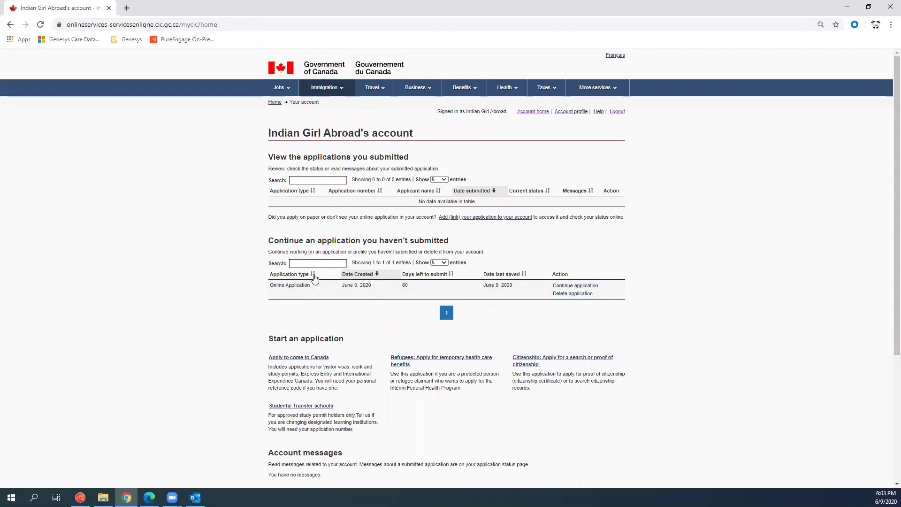
{"action": "left_click", "coordinate": [572, 293]}
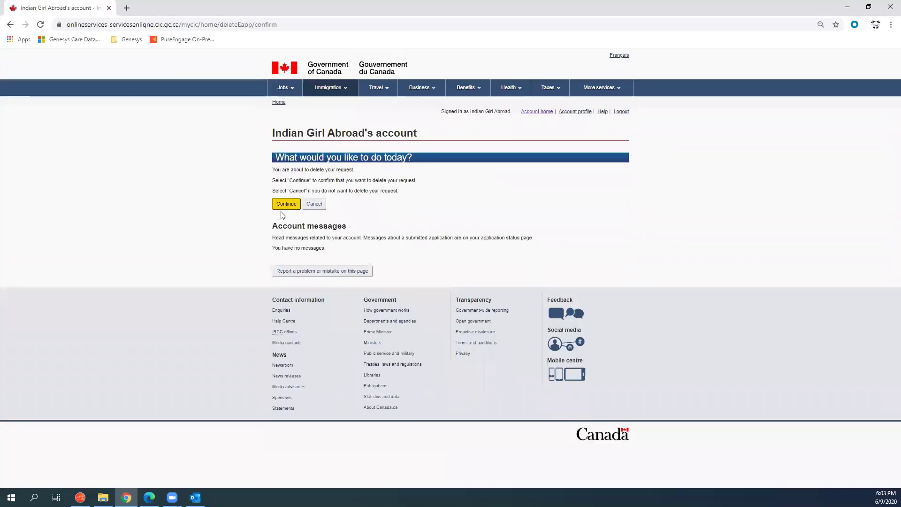
{"action": "left_click", "coordinate": [287, 204]}
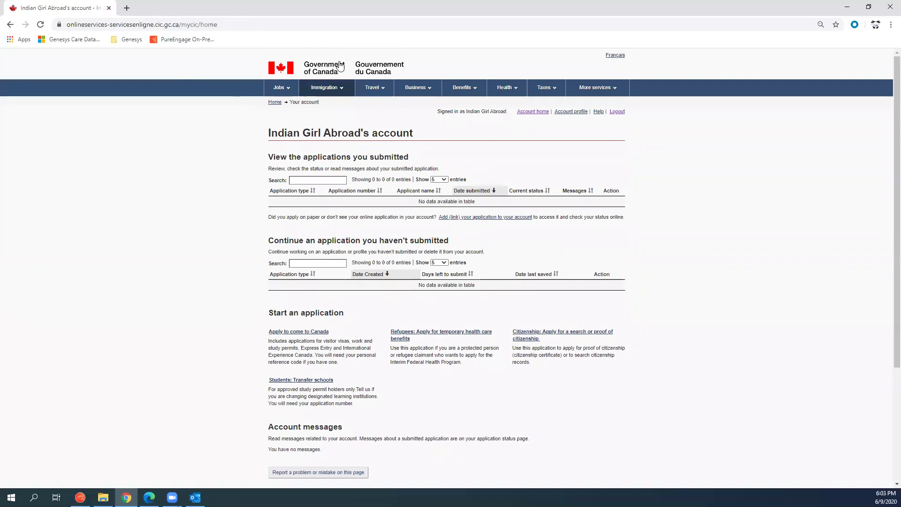
Step: Go to the Canada.ca home page, open Immigration and citizenship, and open the page for signing in or creating an account to apply online
{"action": "left_click", "coordinate": [313, 71]}
{"action": "left_click", "coordinate": [289, 172]}
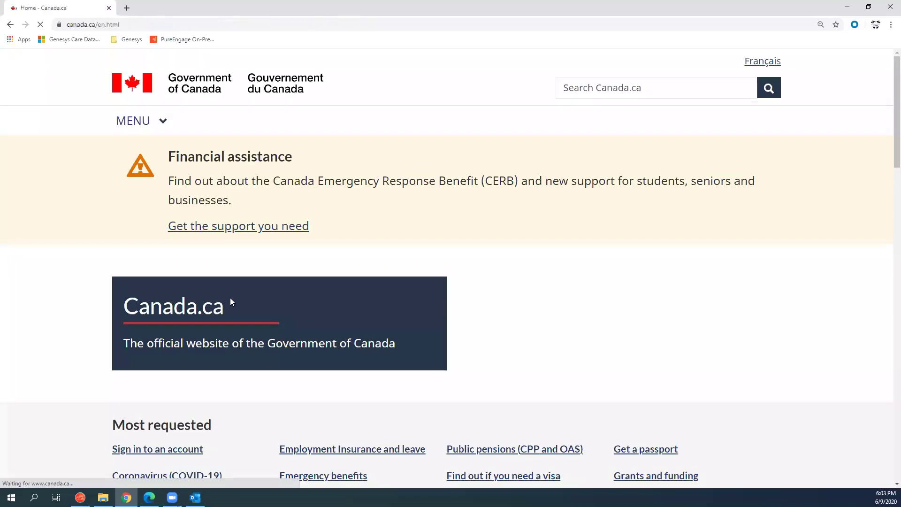
{"action": "scroll", "coordinate": [234, 303], "scroll_direction": "down", "scroll_amount": 7}
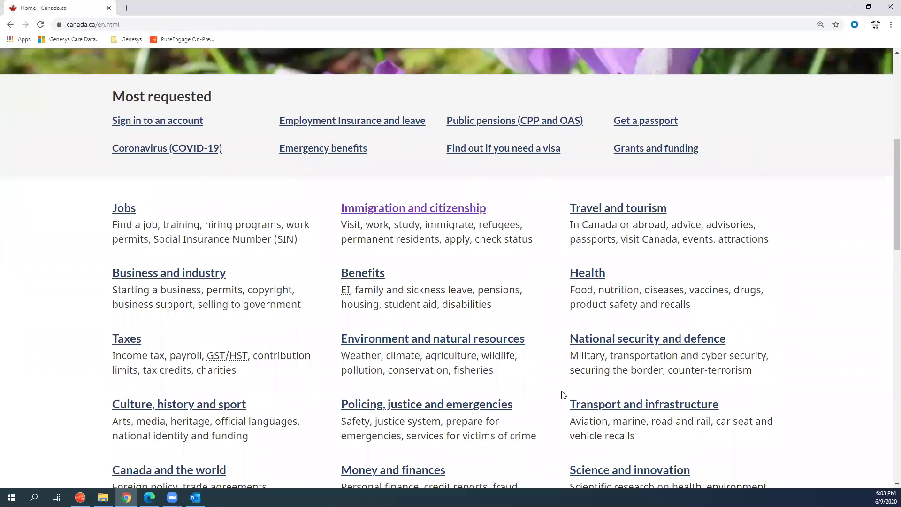
{"action": "left_click", "coordinate": [398, 217]}
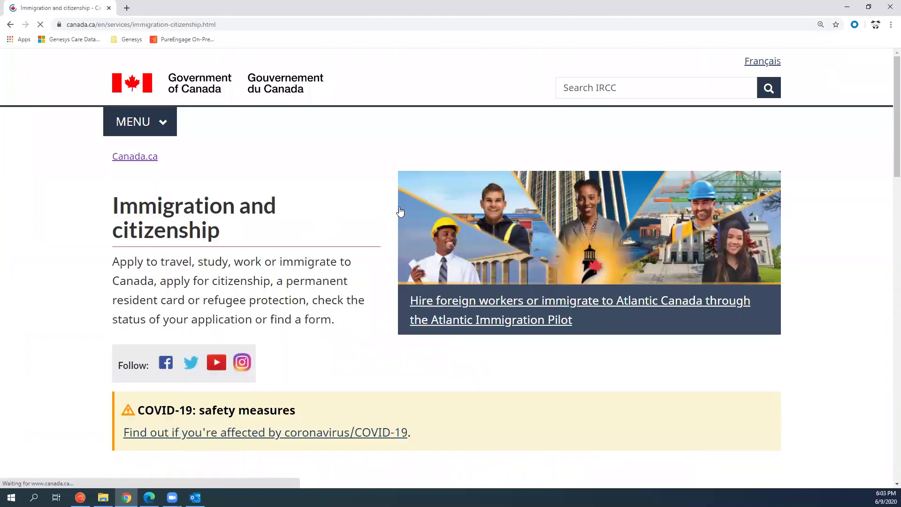
{"action": "scroll", "coordinate": [580, 405], "scroll_direction": "down", "scroll_amount": 5}
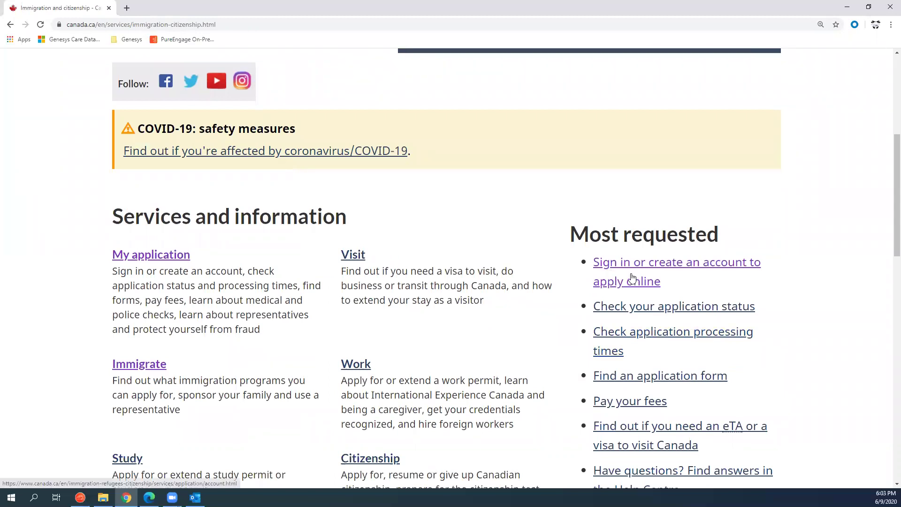
{"action": "left_click", "coordinate": [636, 280]}
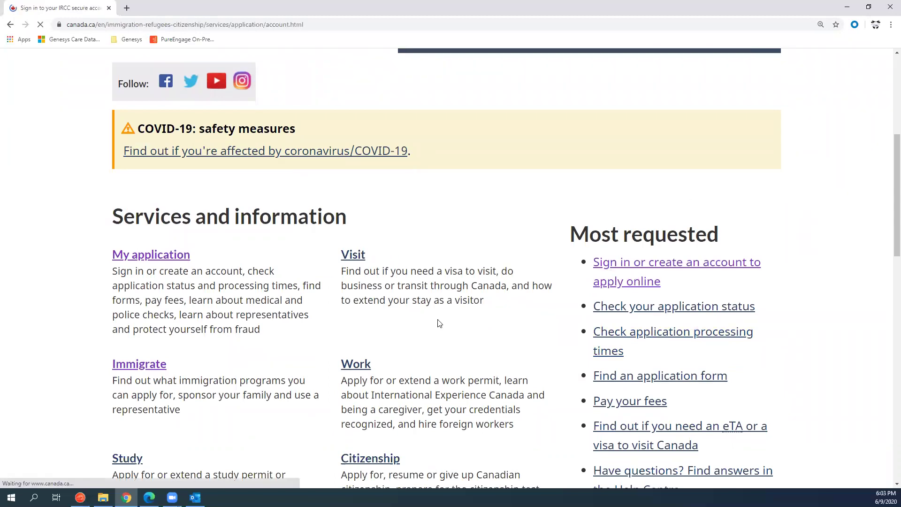
{"action": "scroll", "coordinate": [485, 361], "scroll_direction": "down", "scroll_amount": 5}
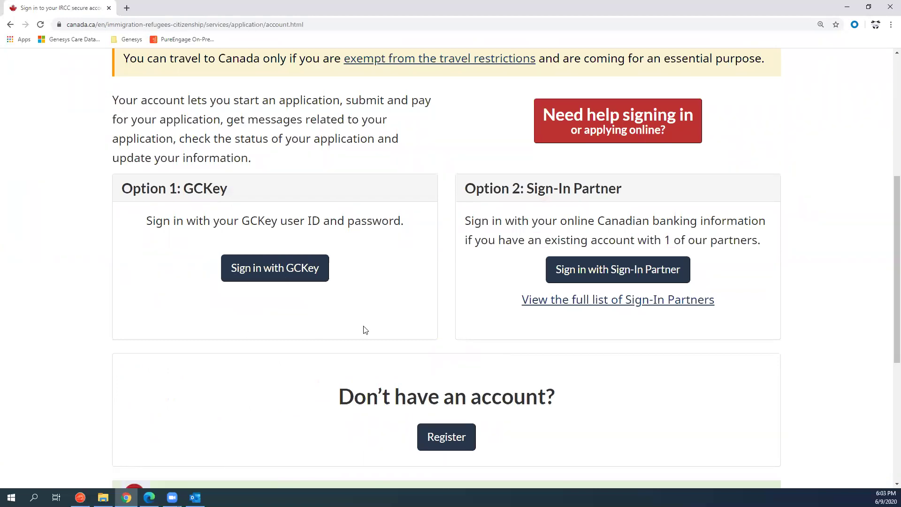
Step: Open the IRCC secure account registration page and read the instructions for registering with GCKey and with a Sign-In Partner
{"action": "left_click", "coordinate": [445, 439]}
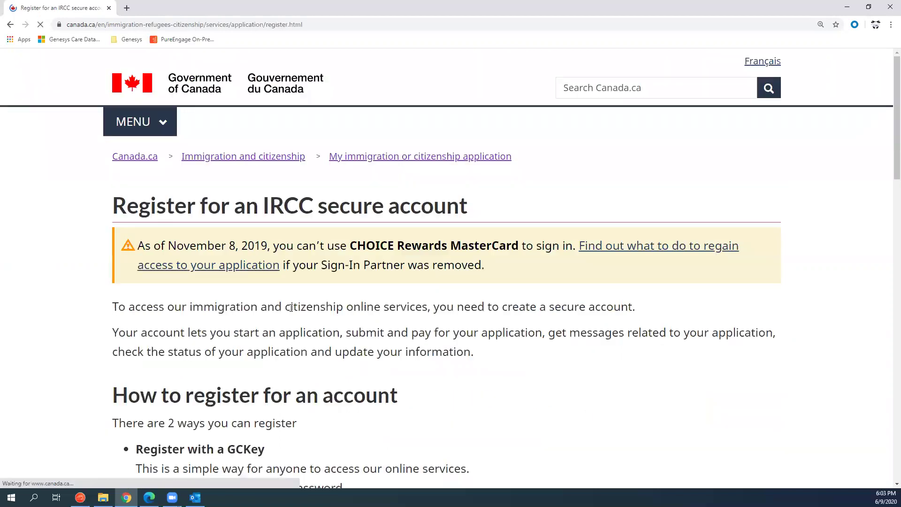
{"action": "scroll", "coordinate": [331, 392], "scroll_direction": "down", "scroll_amount": 6}
{"action": "scroll", "coordinate": [333, 389], "scroll_direction": "down", "scroll_amount": 8}
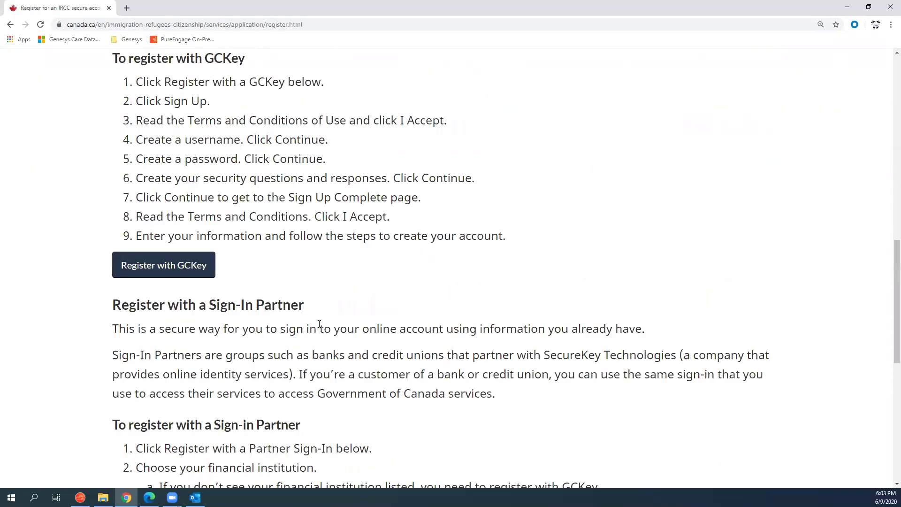
{"action": "scroll", "coordinate": [305, 260], "scroll_direction": "up", "scroll_amount": 1}
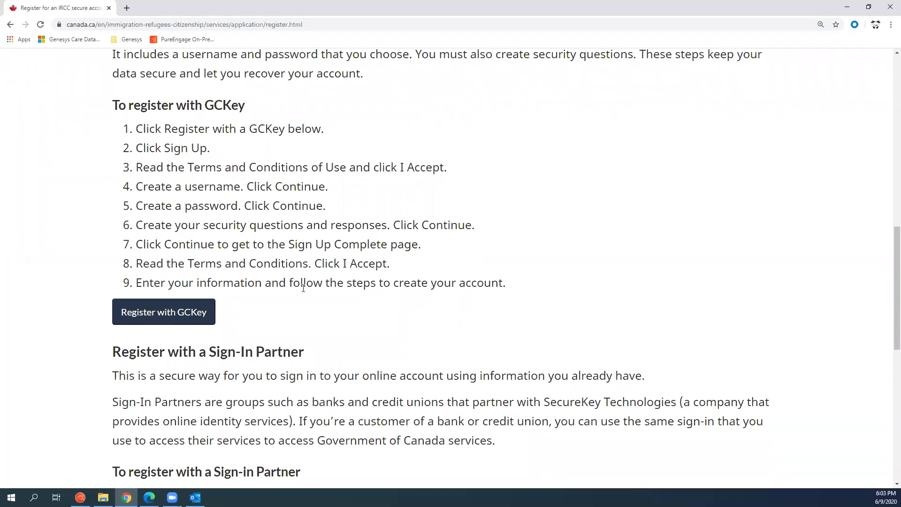
{"action": "scroll", "coordinate": [304, 288], "scroll_direction": "down", "scroll_amount": 4}
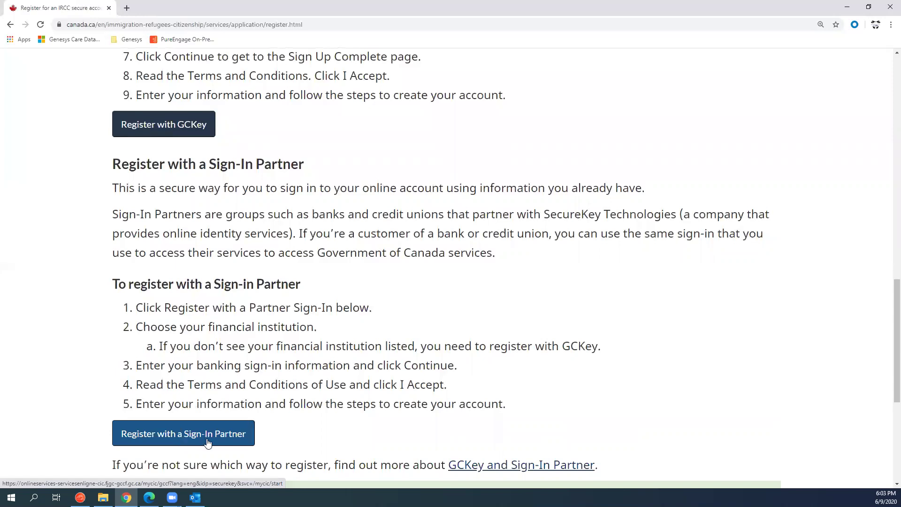
Step: View the Sign-In Partner registration with RBC Royal Bank as the partner, and return to the IRCC registration page
{"action": "left_click", "coordinate": [172, 435]}
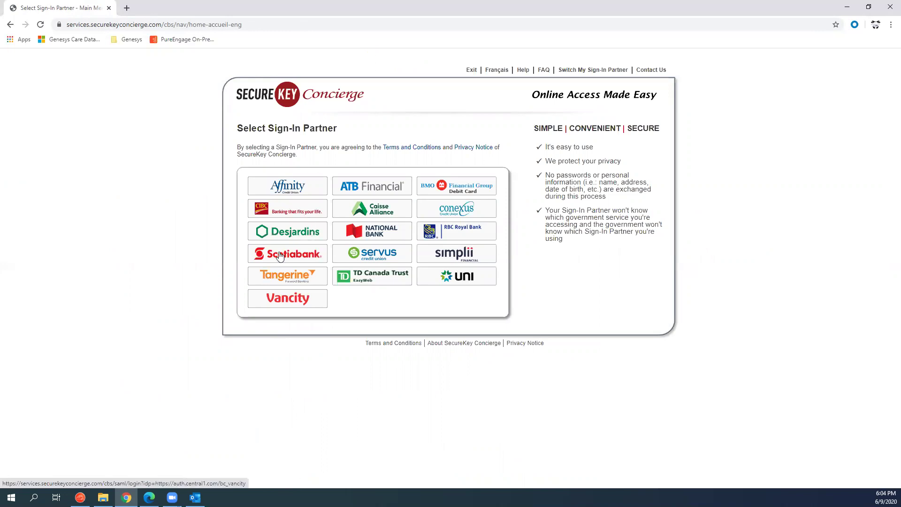
{"action": "left_click", "coordinate": [456, 233]}
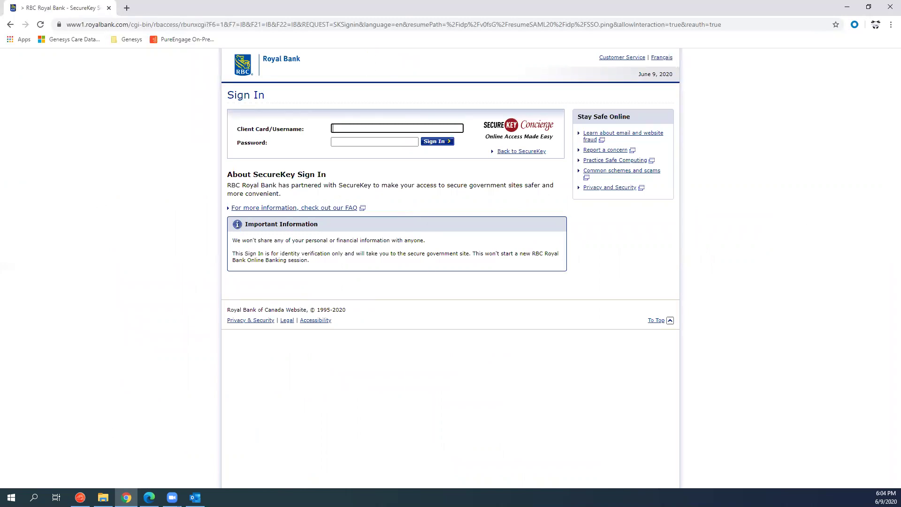
{"action": "left_click", "coordinate": [11, 25]}
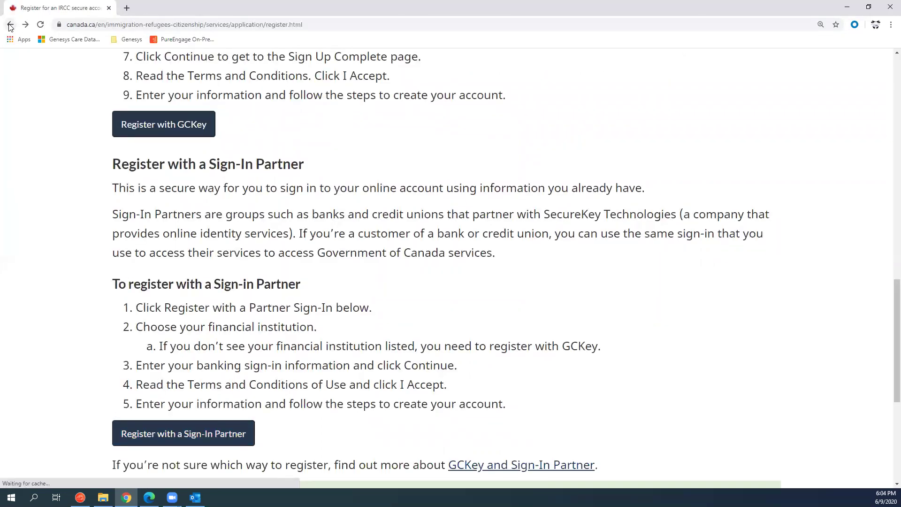
Step: Return to the IRCC account home page and log out of the account, confirming the sign-out
{"action": "scroll", "coordinate": [186, 147], "scroll_direction": "up", "scroll_amount": 2}
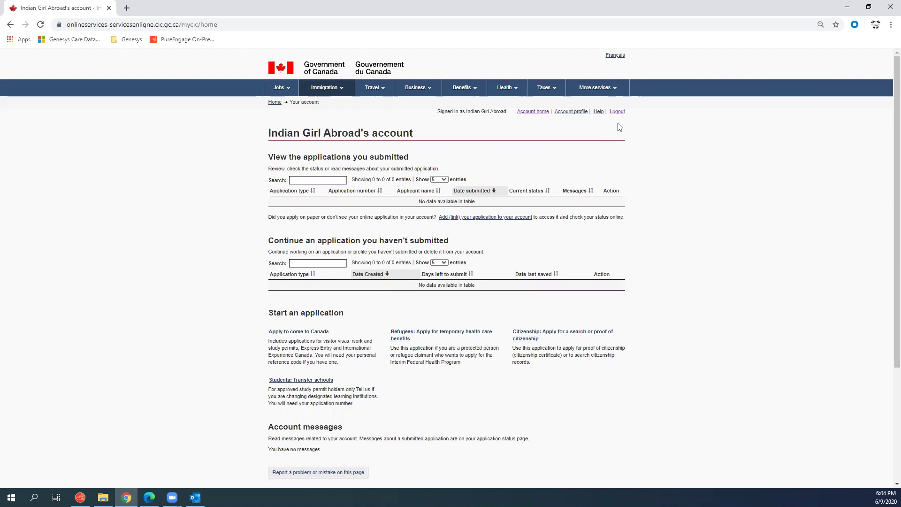
{"action": "left_click", "coordinate": [617, 112]}
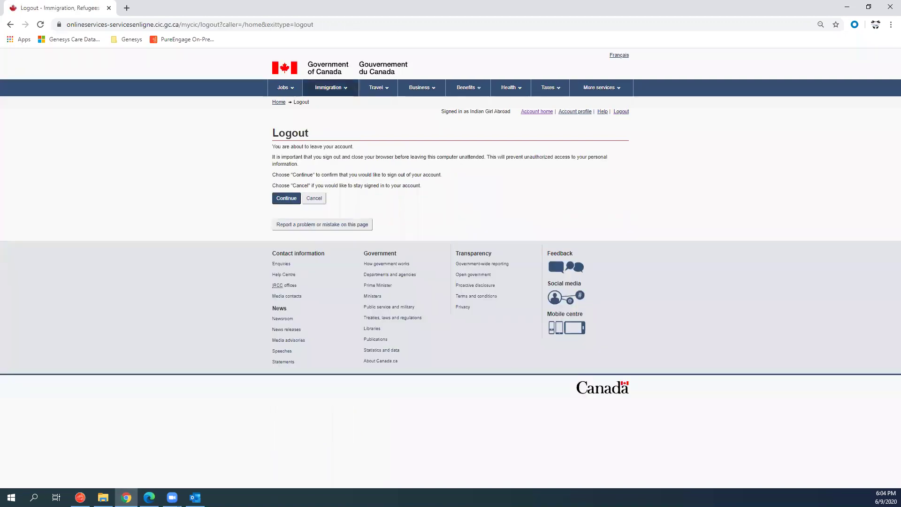
{"action": "left_click", "coordinate": [291, 200]}
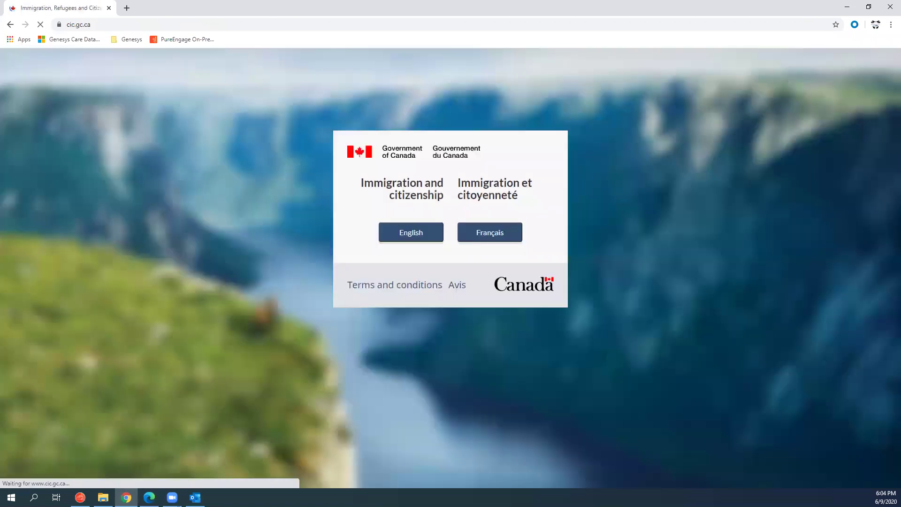